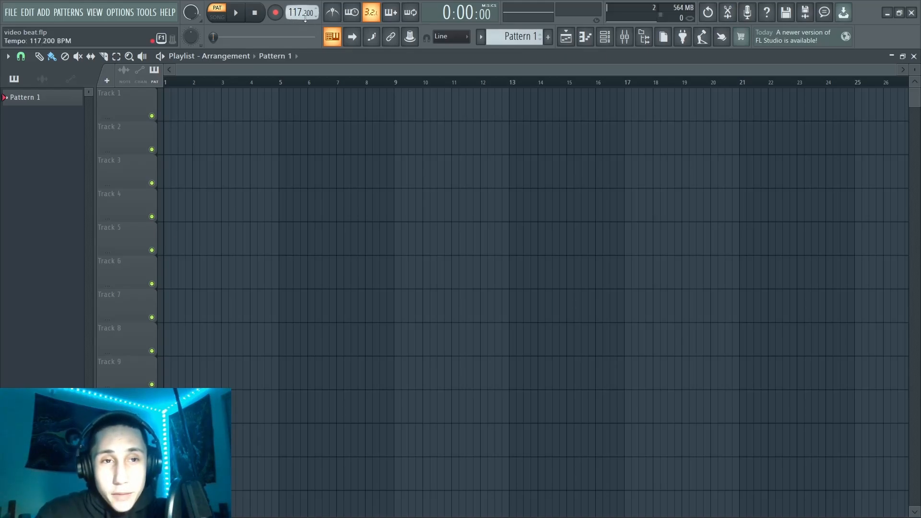
# Set the project tempo to 117.5 BPM
pyautogui.scroll(1, 305, 18)
pyautogui.rightClick(306, 18)
pyautogui.click(304, 14)
pyautogui.scroll(1, 303, 15)
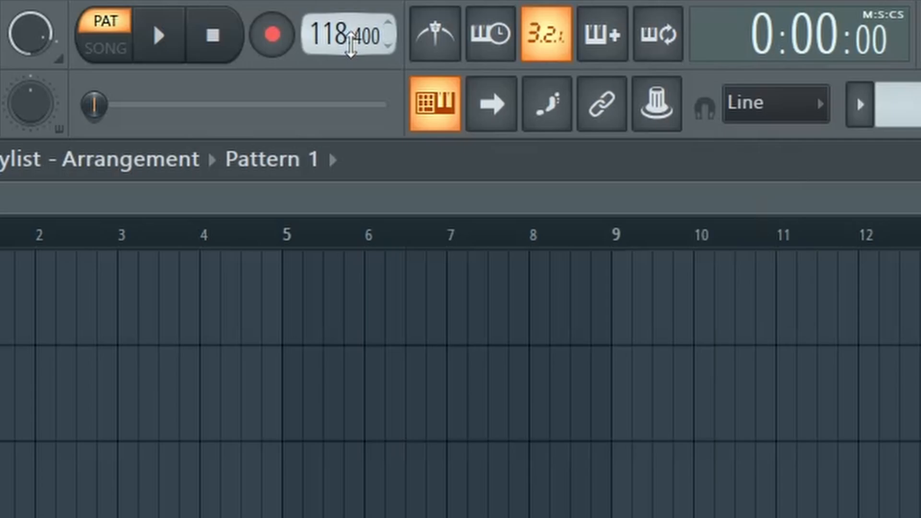
pyautogui.scroll(1, 355, 43)
pyautogui.scroll(-1, 329, 51)
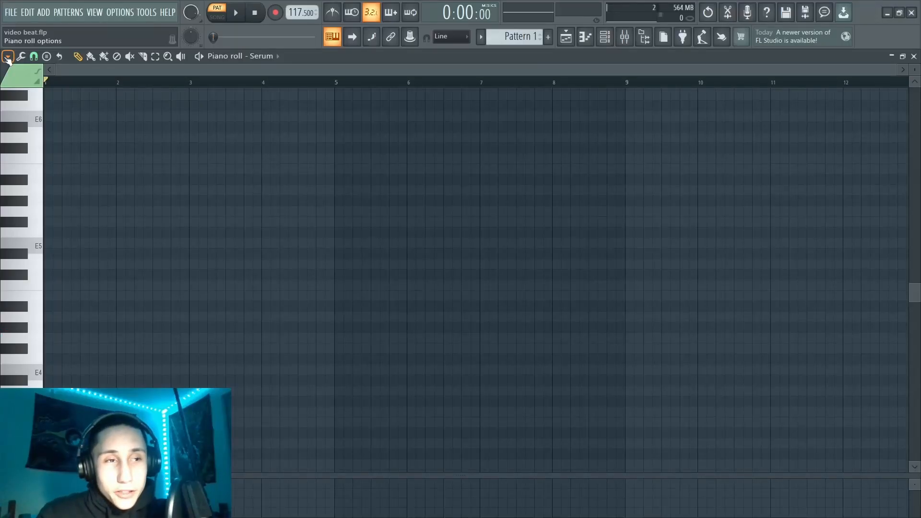
# Set the piano roll's scale highlighting to E Minor Natural (Aeolian)
pyautogui.click(8, 57)
pyautogui.moveTo(52, 114)
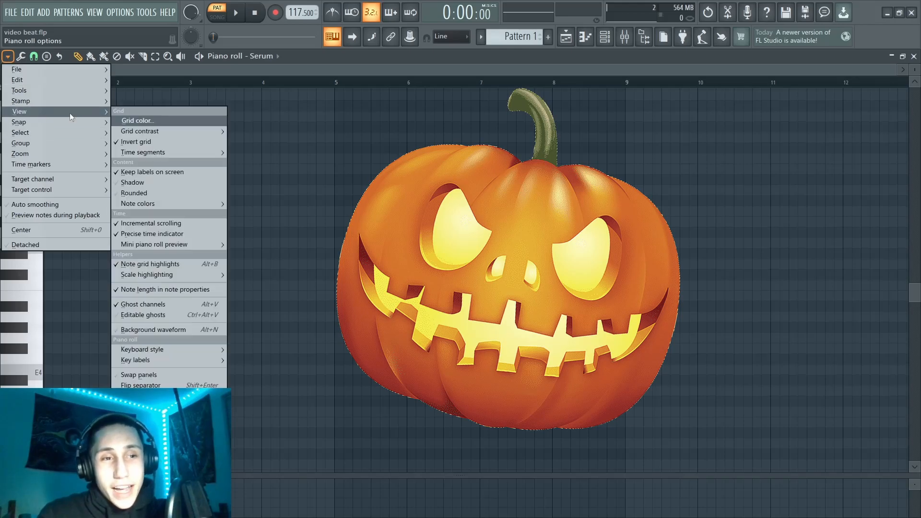
pyautogui.moveTo(206, 273)
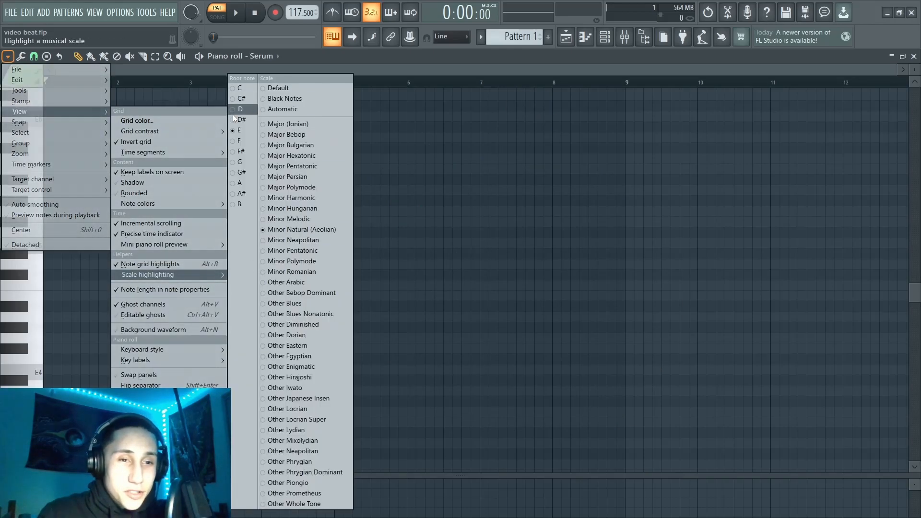
pyautogui.click(307, 229)
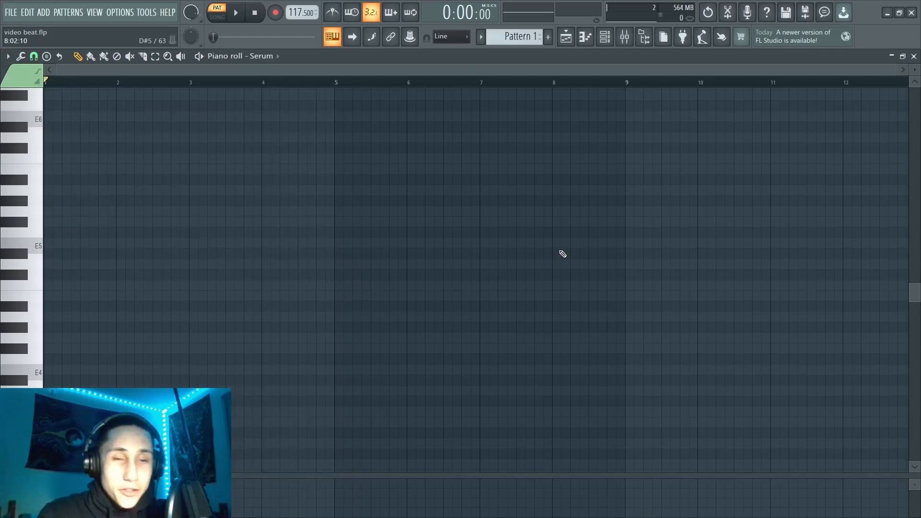
# View the LABS and Serum instruments loaded in the channel rack
pyautogui.press('F6')
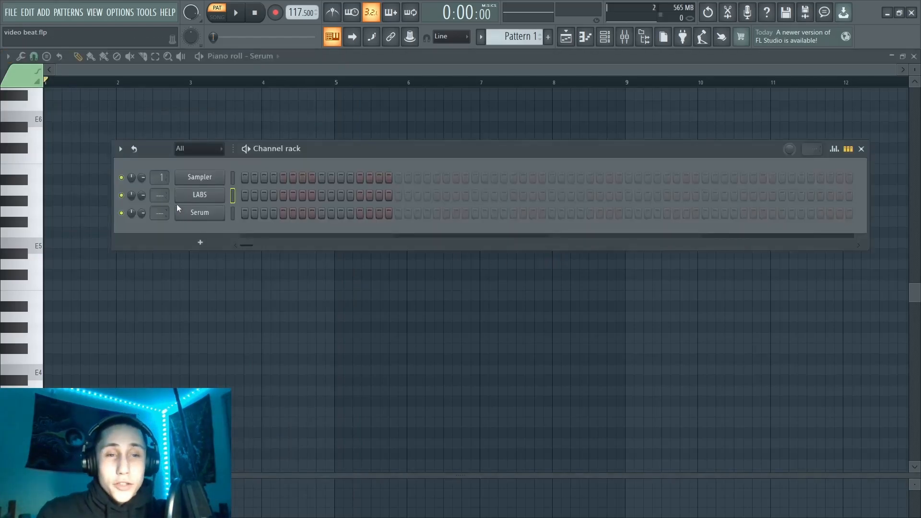
pyautogui.click(200, 195)
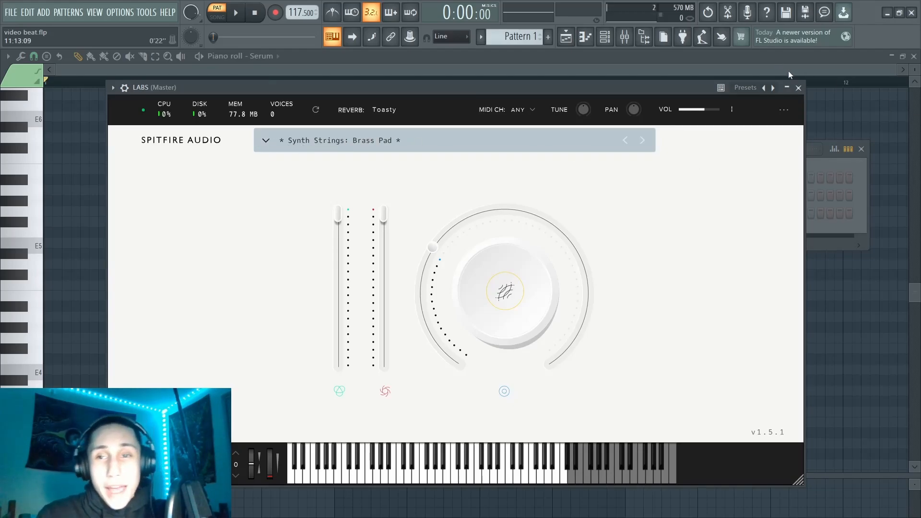
pyautogui.click(798, 88)
pyautogui.click(199, 212)
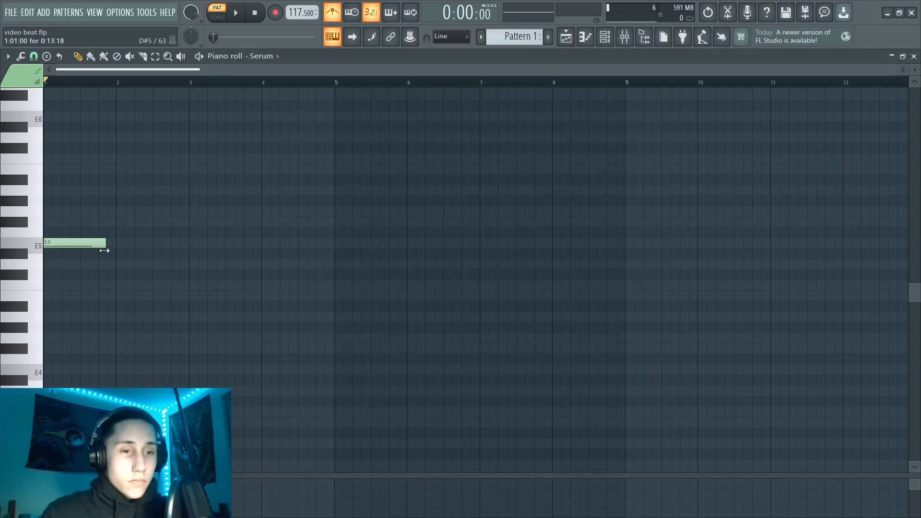
# Stack G5 and B5 above the E5 note in bar 1 of the Serum pattern to complete the first chord
pyautogui.scroll(3, 105, 249)
pyautogui.moveTo(65, 214); pyautogui.dragTo(48, 214)
pyautogui.click(51, 171)
# Build the bar 2 chord in the Serum pattern from the notes C5, E5 and G5
pyautogui.scroll(2, 53, 173)
pyautogui.scroll(-1, 144, 268)
pyautogui.click(225, 329)
pyautogui.click(216, 365)
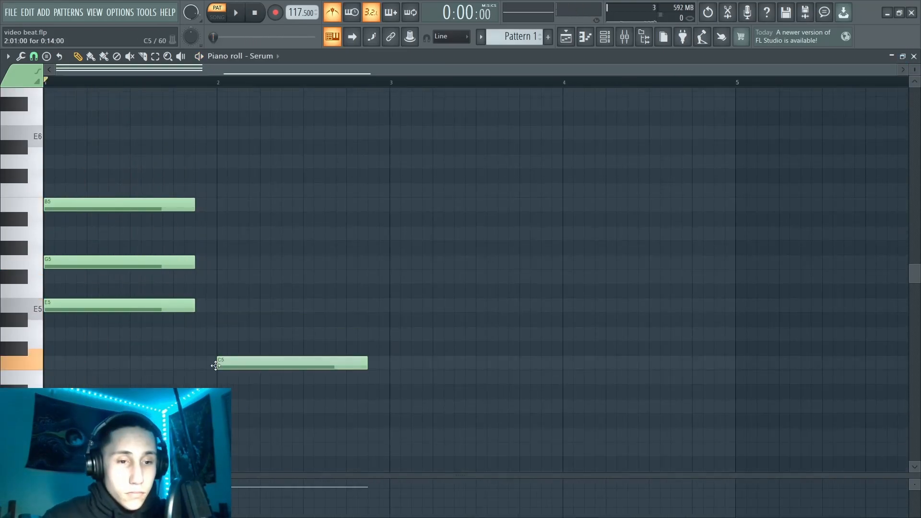
pyautogui.click(219, 306)
pyautogui.click(219, 262)
# Place an A5 note at the start of bar 3 and an F#5 note at the start of bar 4
pyautogui.press('space')
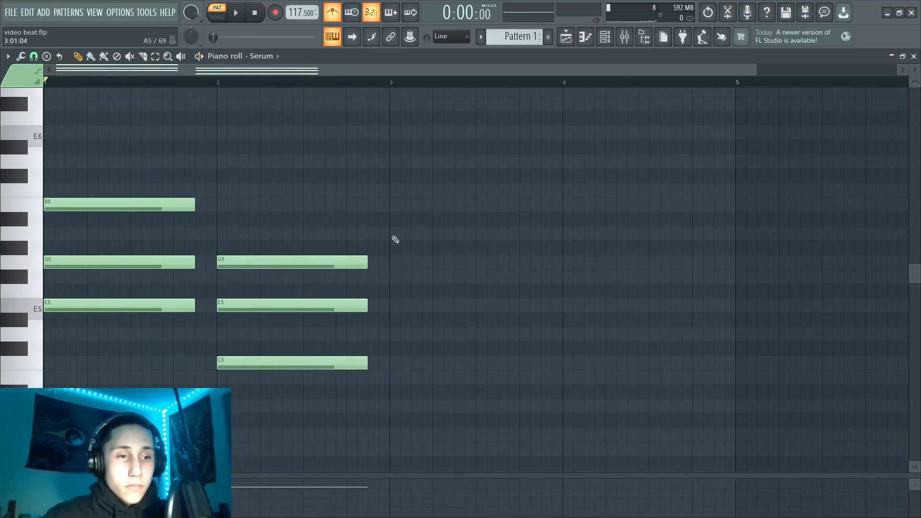
pyautogui.click(393, 236)
pyautogui.click(561, 282)
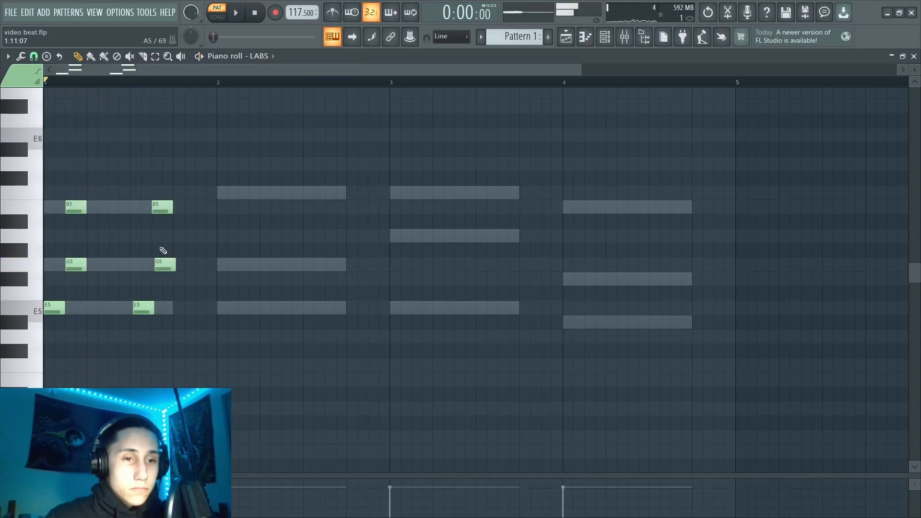
# Continue the LABS broken-chord pattern through bars 2 to 4 by copying and adapting the short notes to the ghost chords, and play it
pyautogui.click(218, 239)
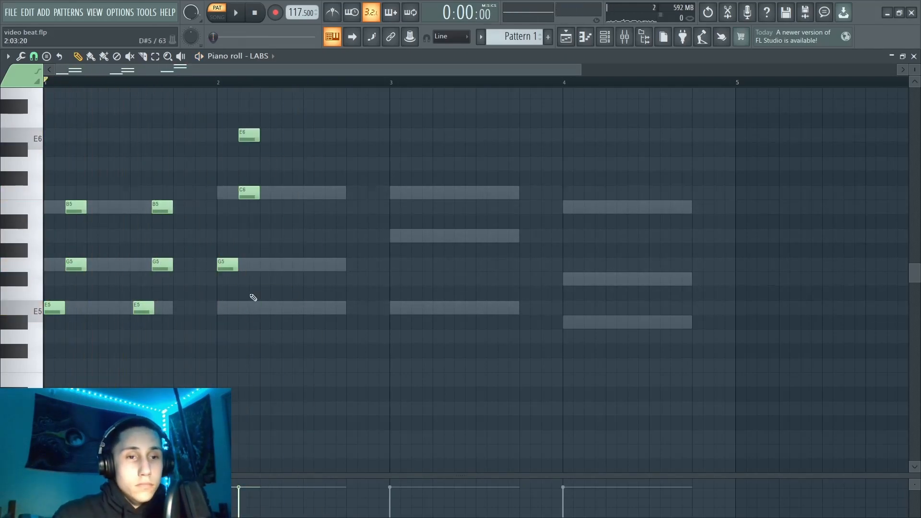
pyautogui.moveTo(224, 264); pyautogui.dragTo(394, 309)
pyautogui.moveTo(394, 309); pyautogui.dragTo(567, 322)
pyautogui.moveTo(567, 322); pyautogui.dragTo(610, 321)
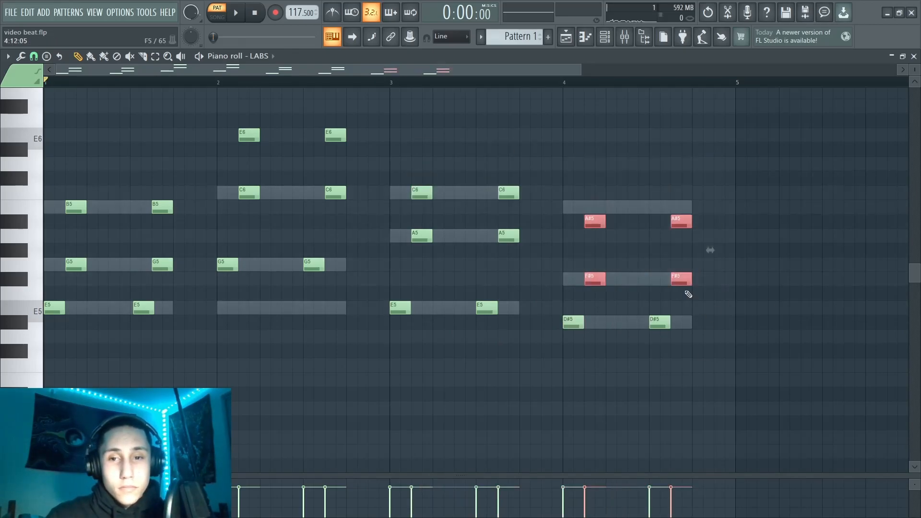
pyautogui.press('space')
pyautogui.press('space')
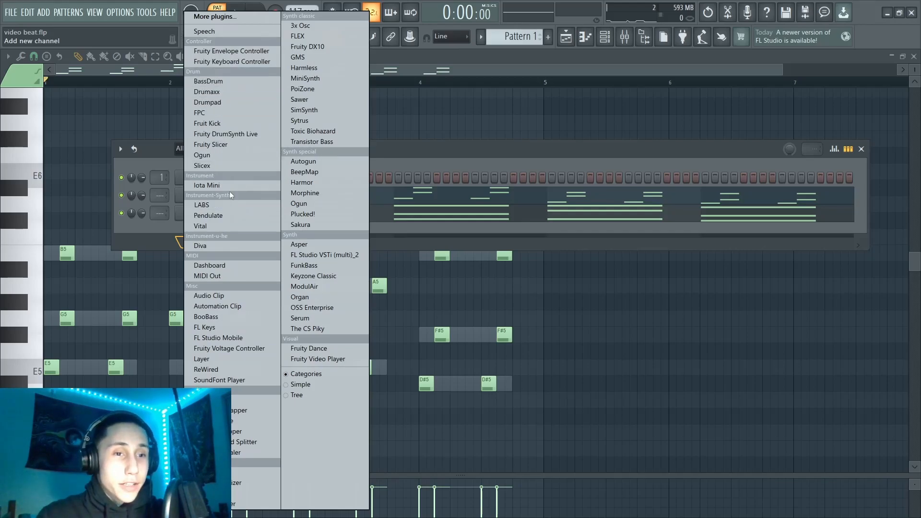
# Add a GMS synth channel and browse the Leads & Synths bank in its presets library
pyautogui.click(297, 57)
pyautogui.moveTo(425, 179); pyautogui.dragTo(542, 145)
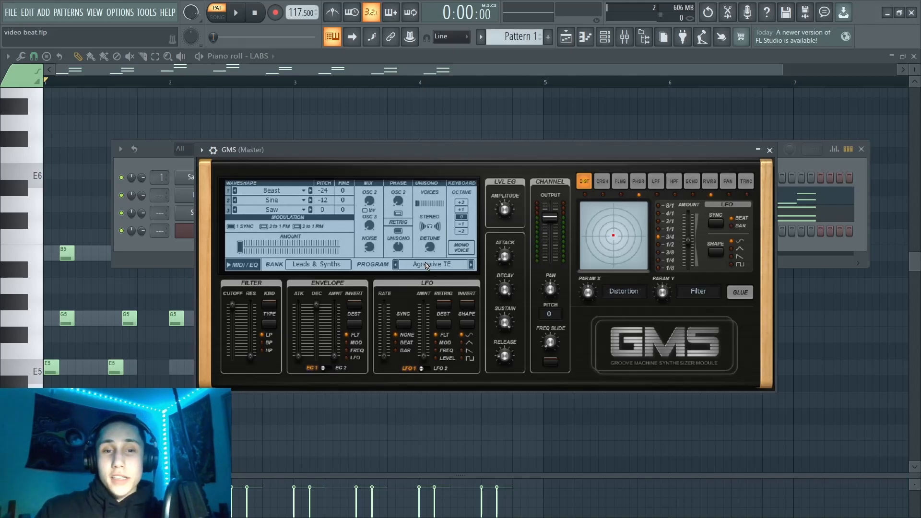
pyautogui.click(426, 264)
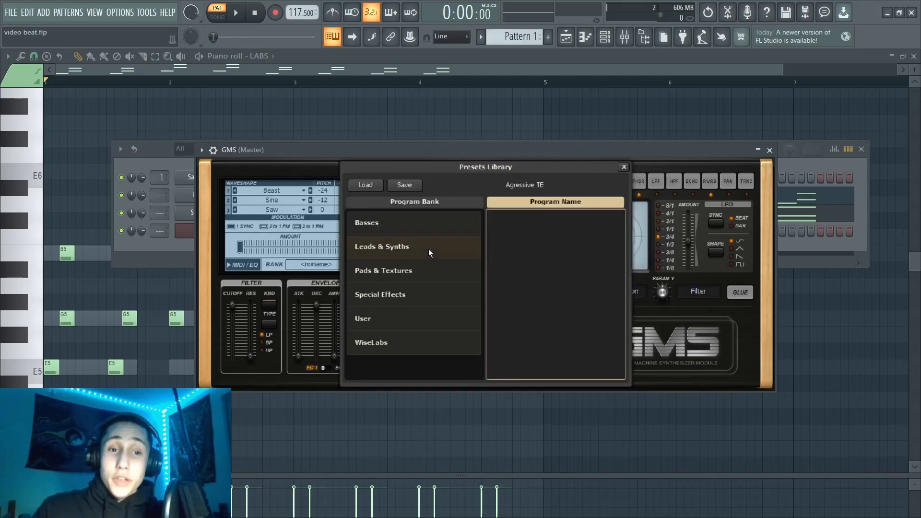
pyautogui.click(427, 246)
pyautogui.scroll(-5, 566, 249)
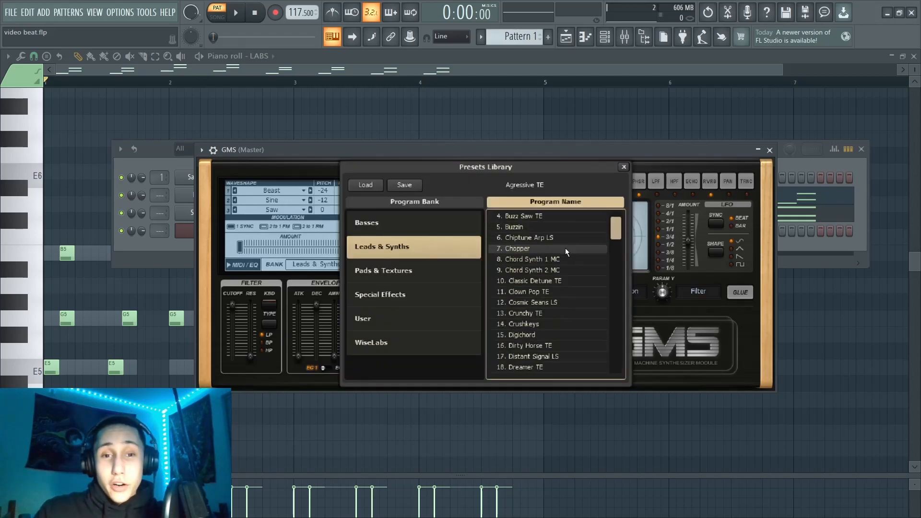
pyautogui.scroll(-8, 568, 259)
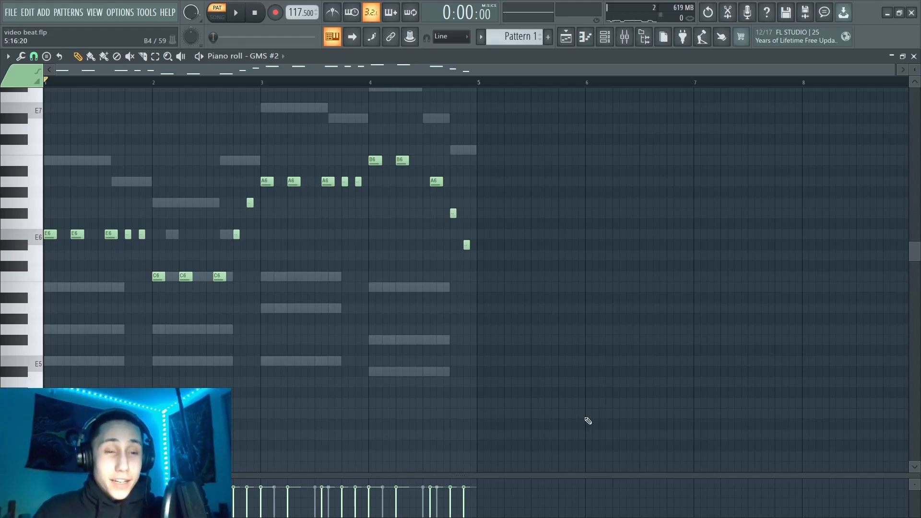
# Add a third GMS channel, close its plugin window and play the pattern
pyautogui.click(605, 36)
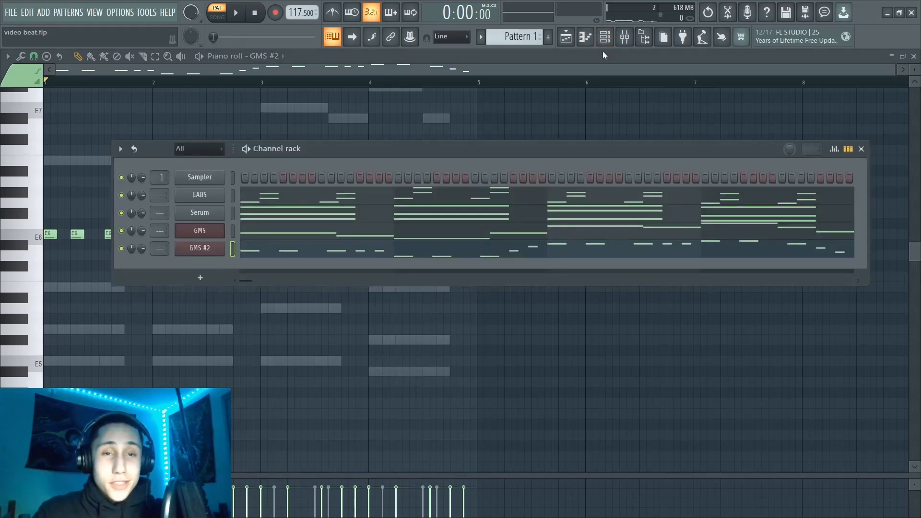
pyautogui.click(201, 277)
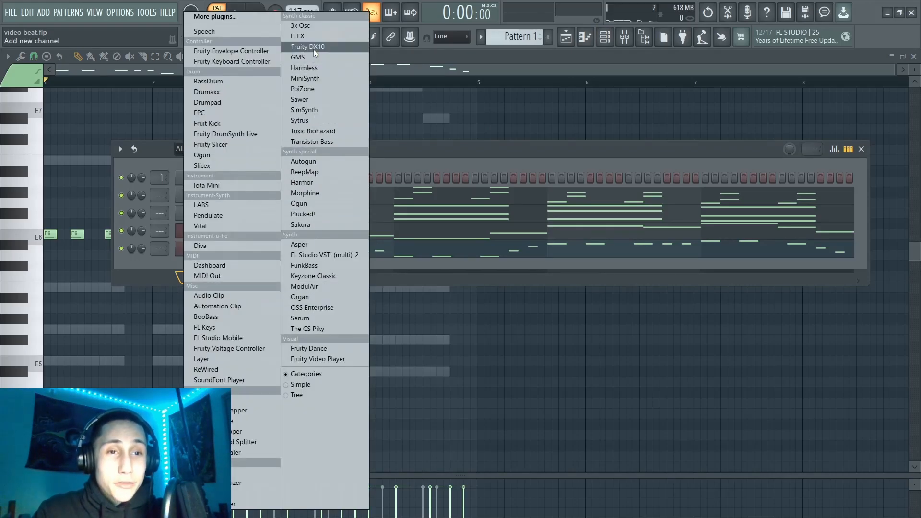
pyautogui.click(302, 57)
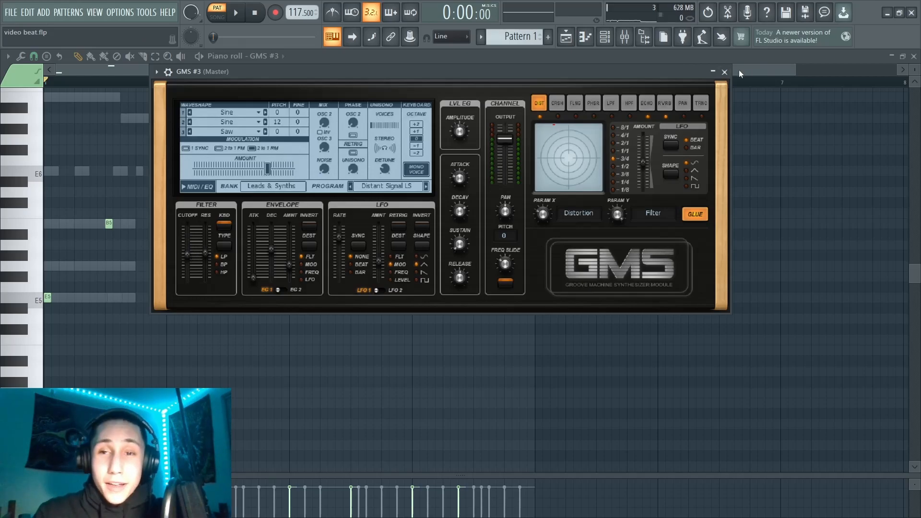
pyautogui.click(724, 72)
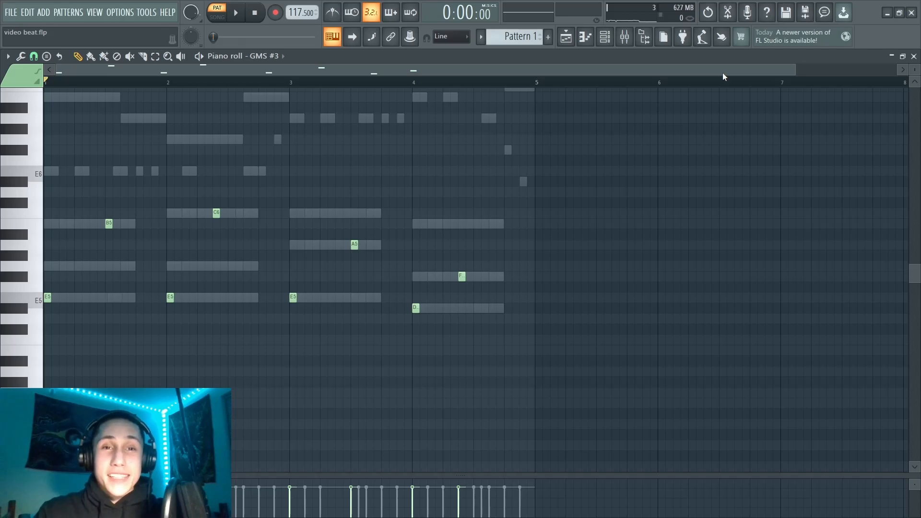
pyautogui.press('space')
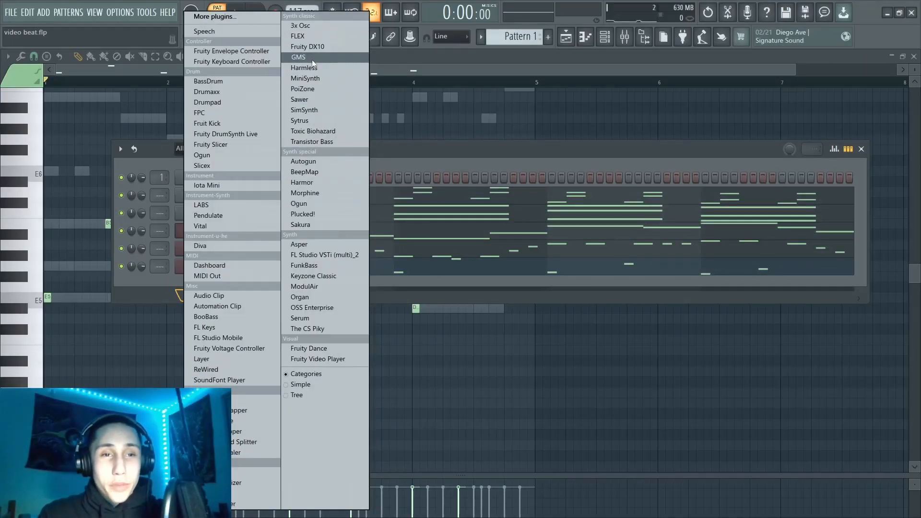
# Add a fourth GMS channel and load the Harsh Lead 1 preset from its Leads & Synths bank
pyautogui.click(311, 60)
pyautogui.moveTo(335, 120); pyautogui.dragTo(451, 112)
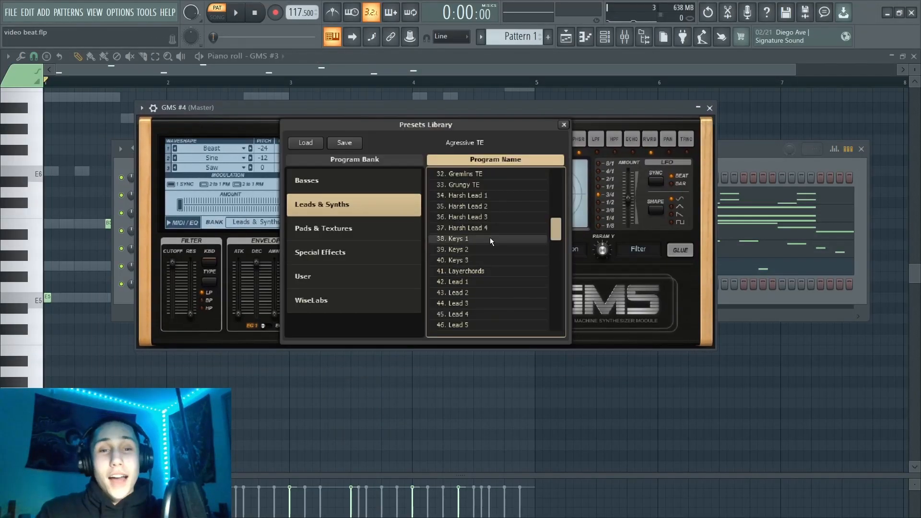
pyautogui.scroll(-10, 492, 241)
pyautogui.scroll(-6, 491, 240)
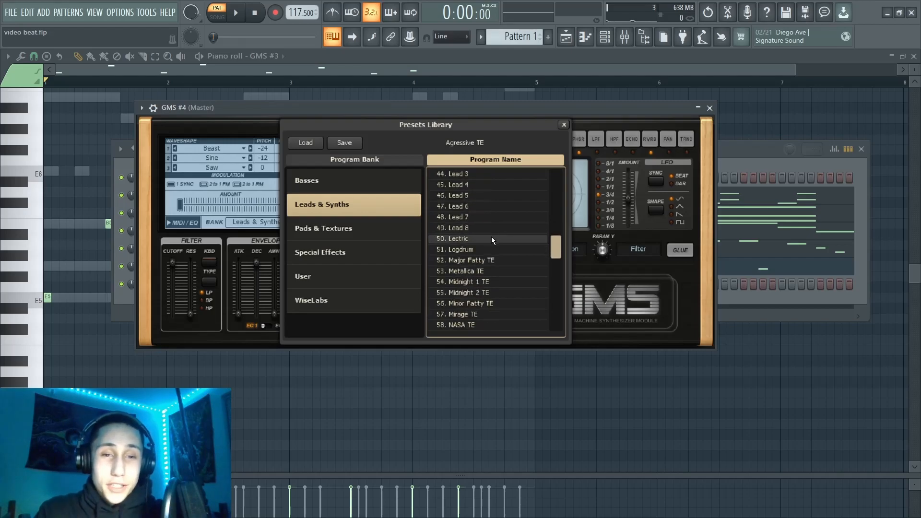
pyautogui.scroll(-3, 494, 237)
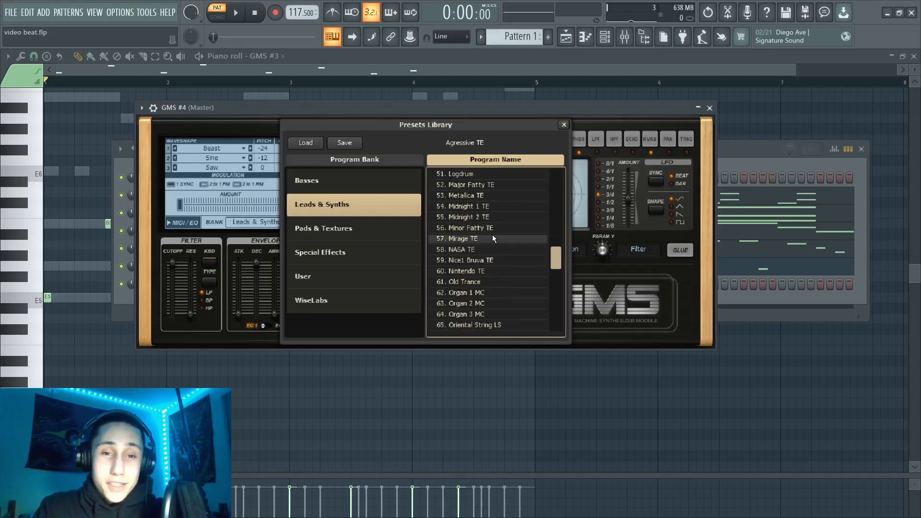
pyautogui.scroll(-2, 493, 239)
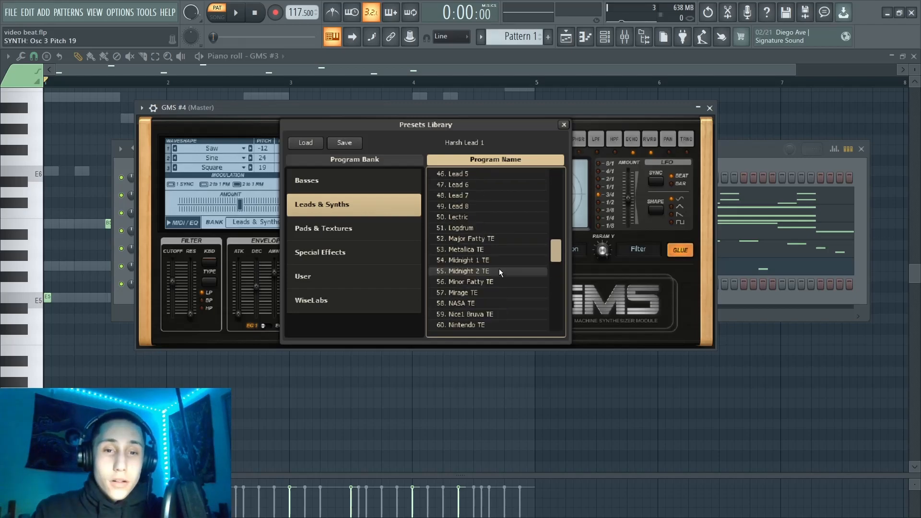
# Browse further down the Leads & Synths presets in the fourth GMS channel's library
pyautogui.scroll(-1, 501, 272)
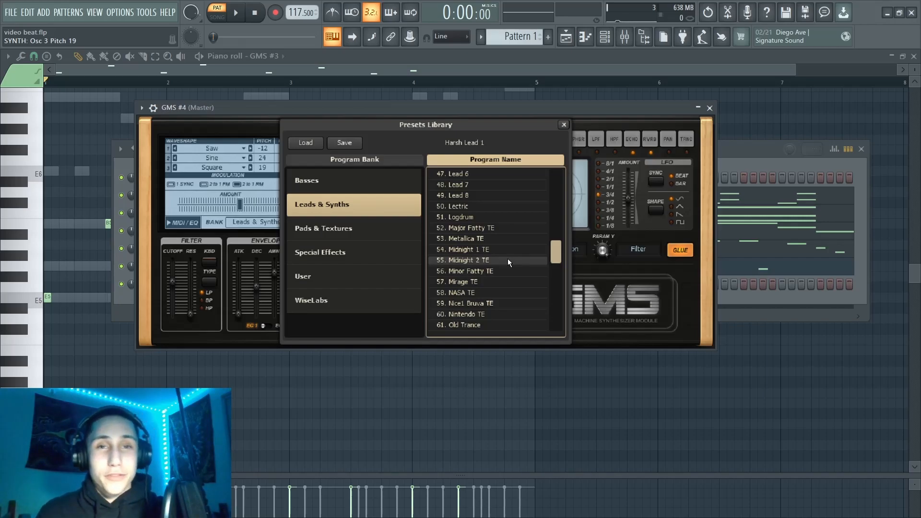
pyautogui.scroll(-5, 506, 263)
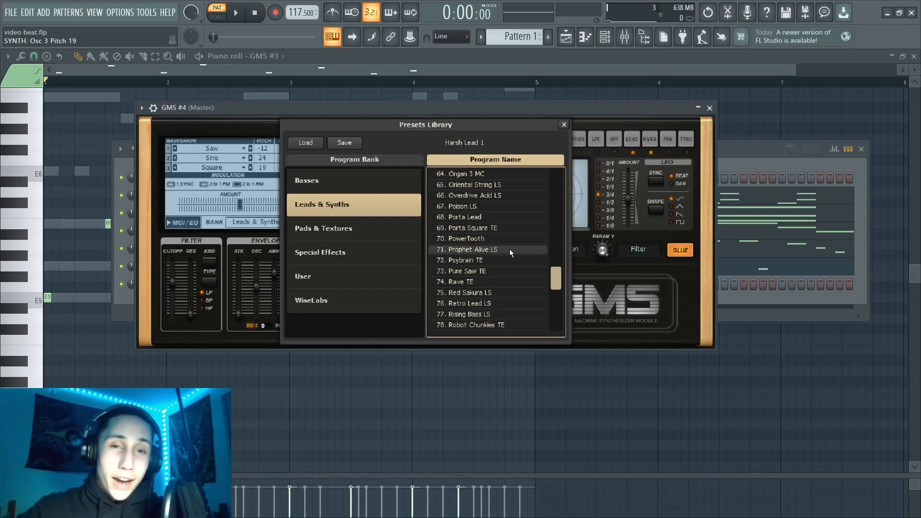
pyautogui.scroll(-3, 503, 257)
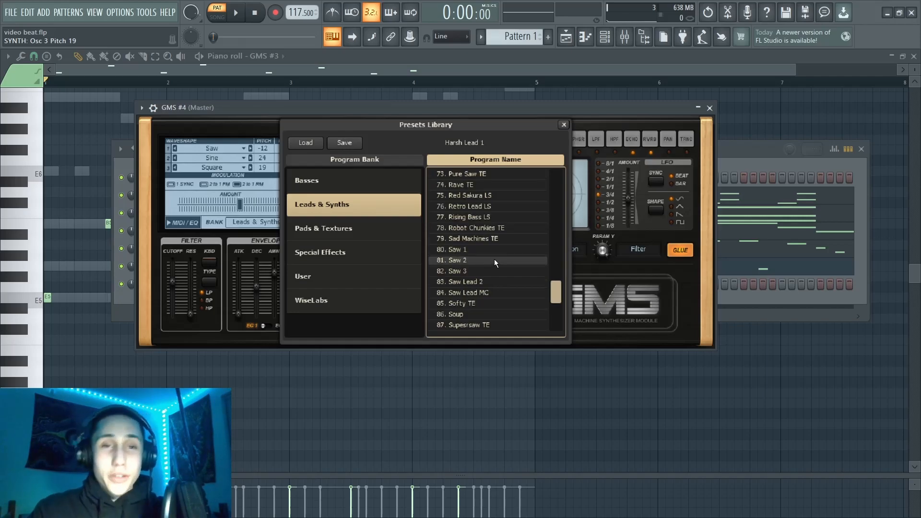
pyautogui.scroll(-3, 494, 264)
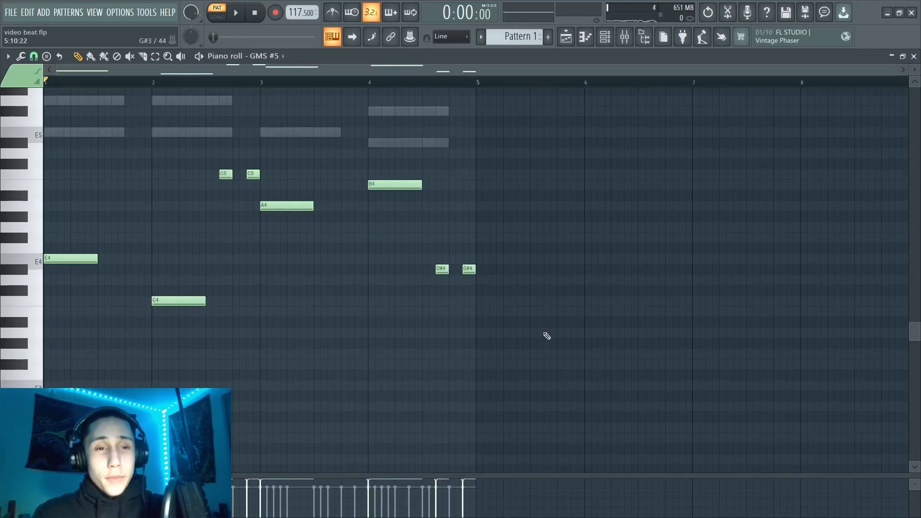
# Replace the fifth GMS channel's instrument with Serum and set oscillator A to the Analog wavetable Mellow But Instable
pyautogui.click(605, 36)
pyautogui.rightClick(206, 301)
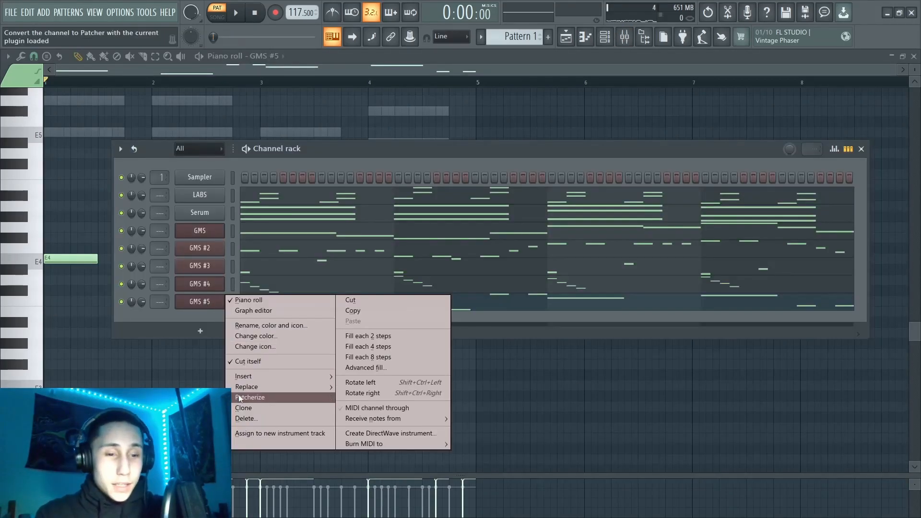
pyautogui.moveTo(246, 386)
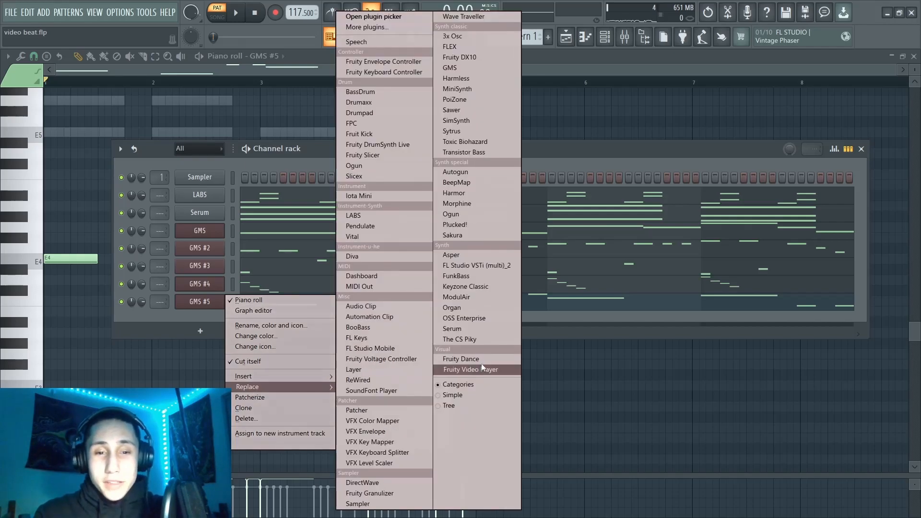
pyautogui.click(453, 328)
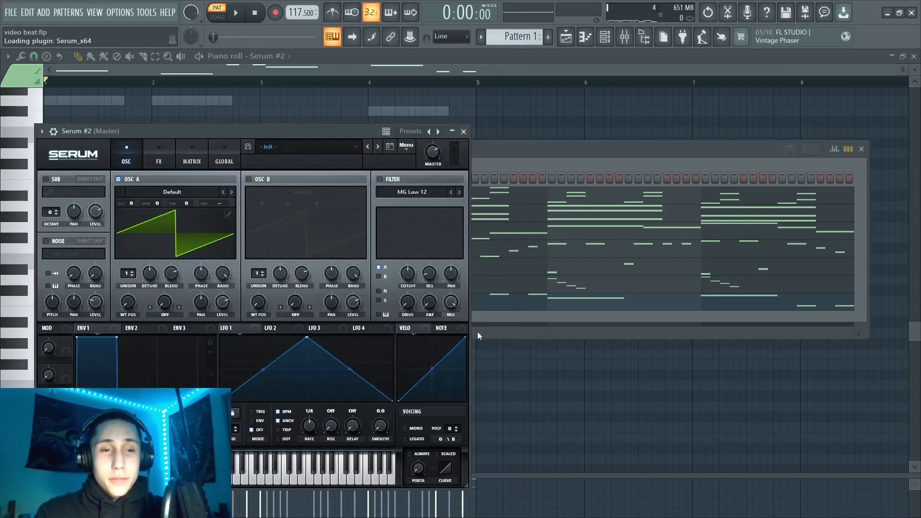
pyautogui.click(198, 193)
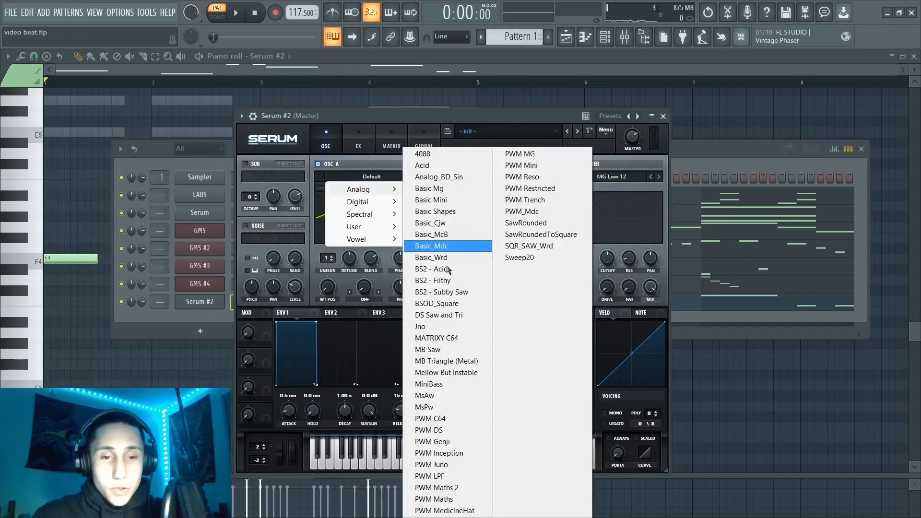
pyautogui.click(459, 374)
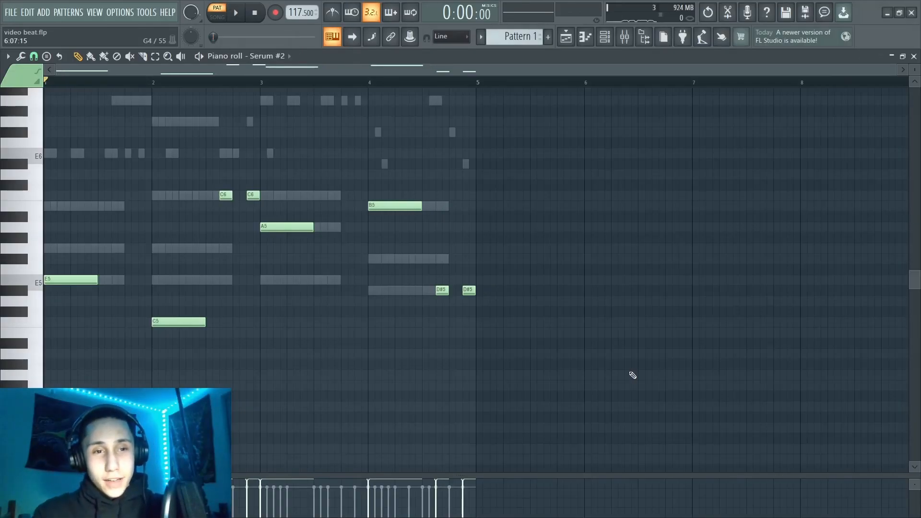
# Rename the LABS, first Serum and first GMS channels as Chord Stabs, Pad Chords and Synth Mel
pyautogui.press('F6')
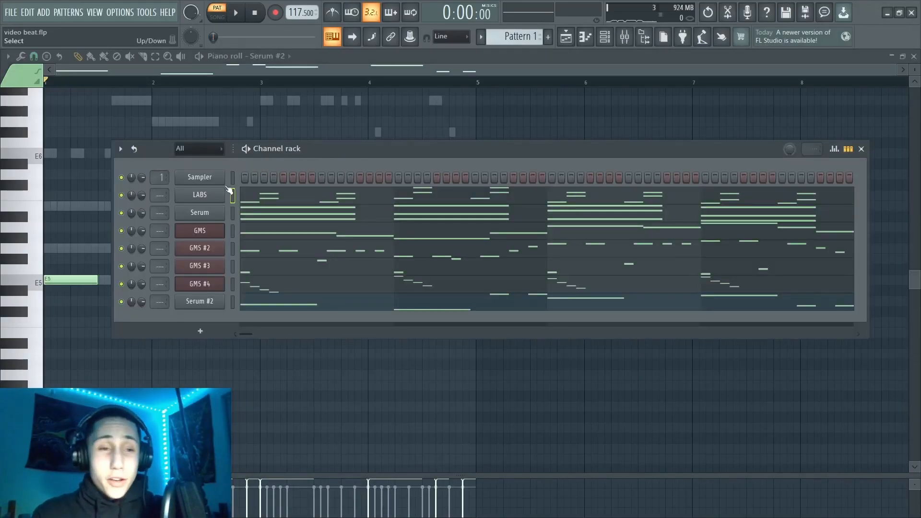
pyautogui.rightClick(206, 195)
pyautogui.click(260, 218)
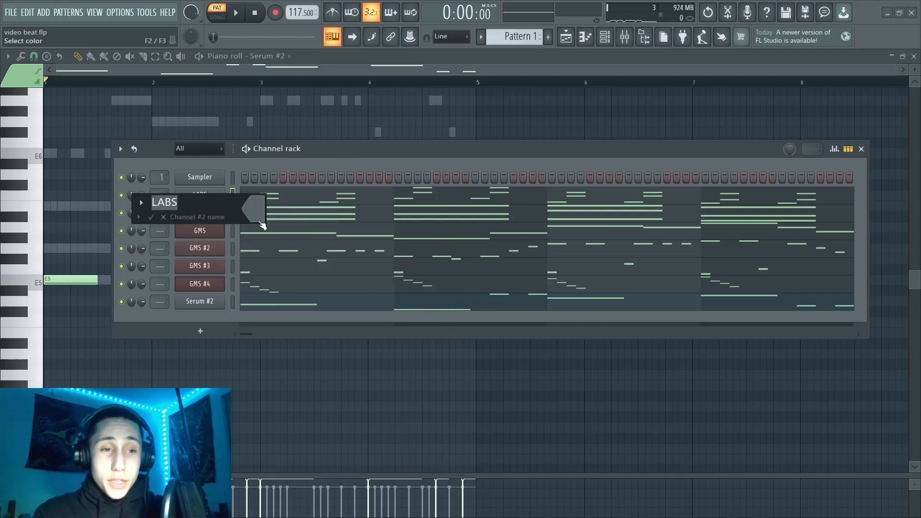
pyautogui.press('BackSpace')
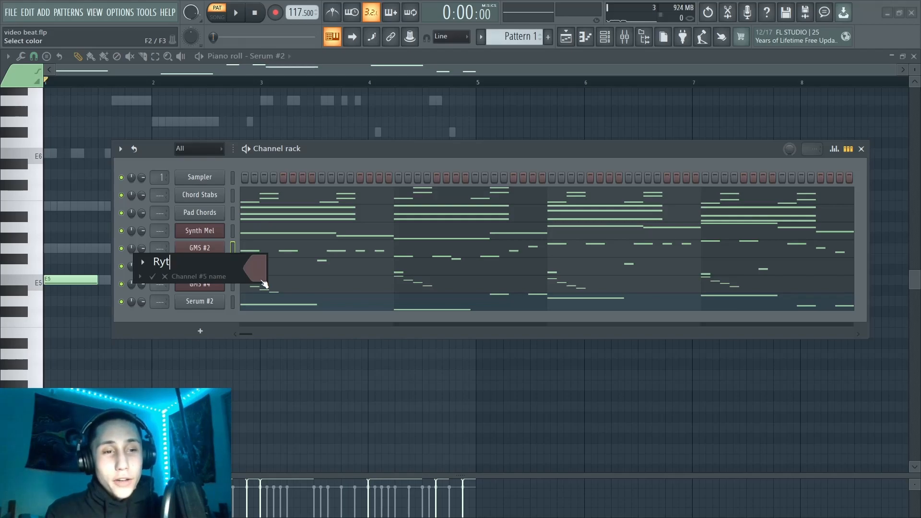
# Rename the second GMS channel as Rhythm Melody
pyautogui.write('hythym')
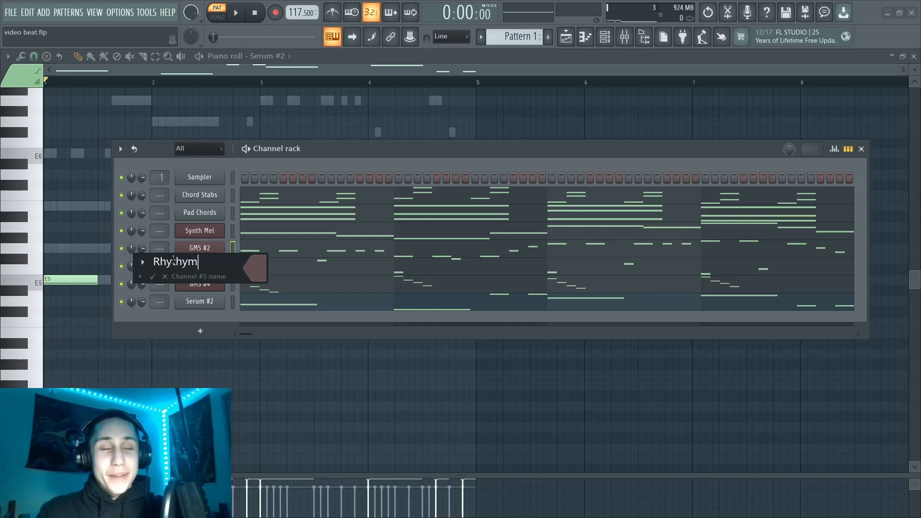
pyautogui.press('BackSpace')
pyautogui.press('BackSpace')
pyautogui.write('m')
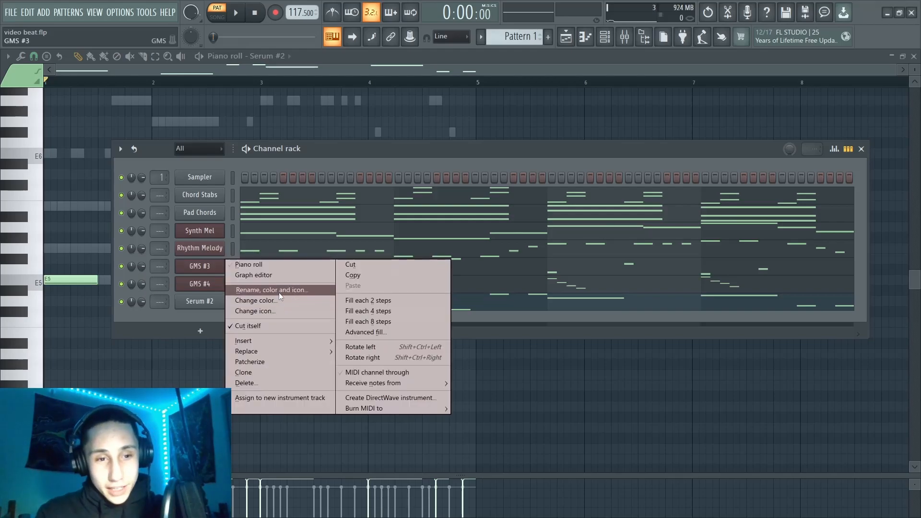
# Rename the remaining synth channels as Space Sound, Arps and Synth Bass, and stop the pattern's playback
pyautogui.click(280, 290)
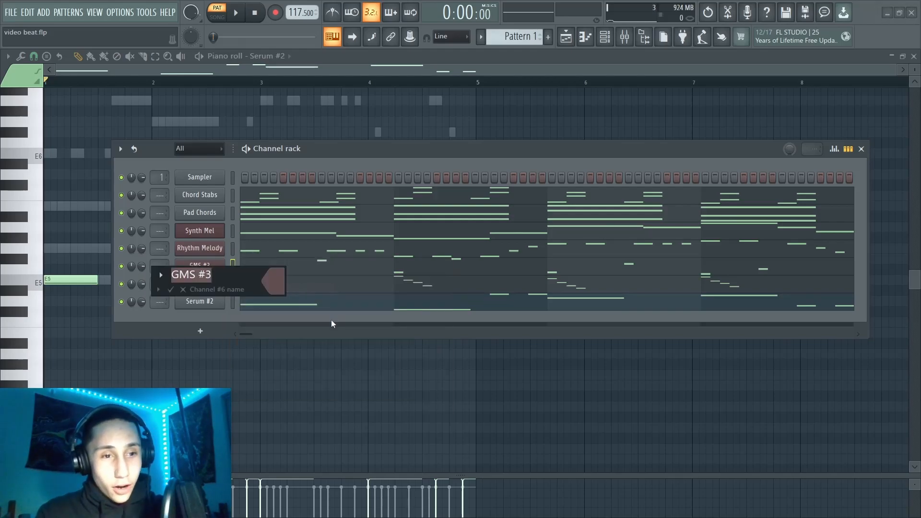
pyautogui.press('BackSpace')
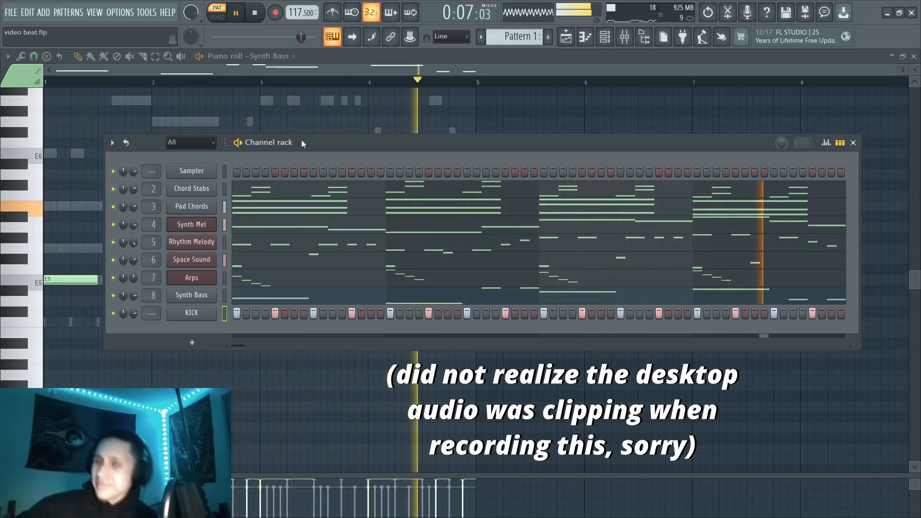
pyautogui.press('space')
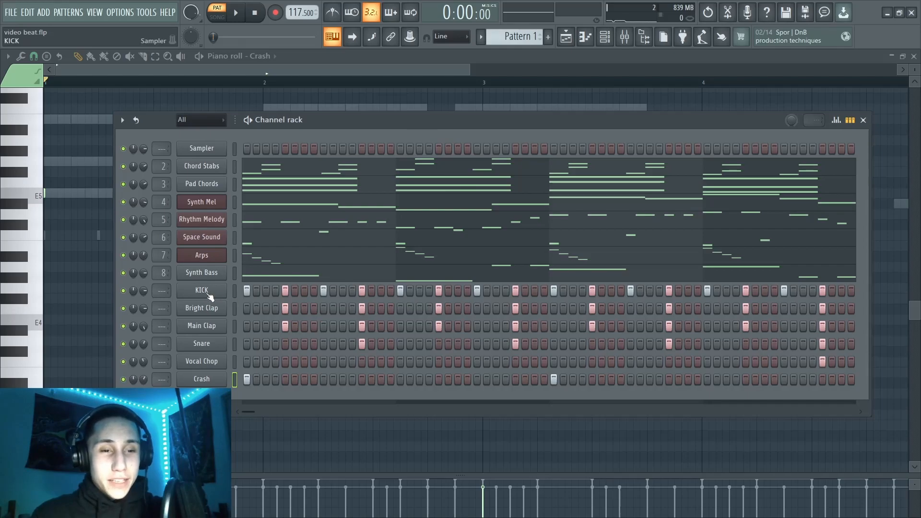
# Add a percussion sample channel below Crash, program its hits across the four bars and stop the pattern's playback
pyautogui.click(495, 104)
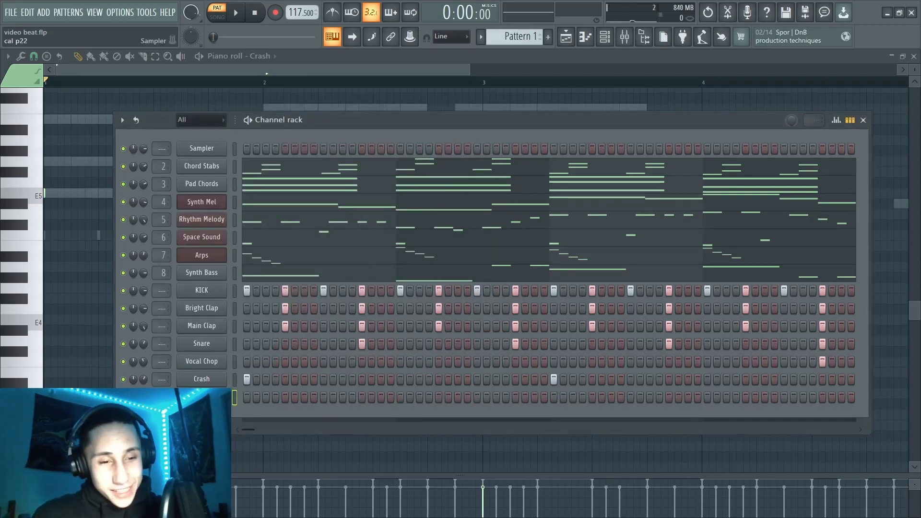
pyautogui.click(202, 396)
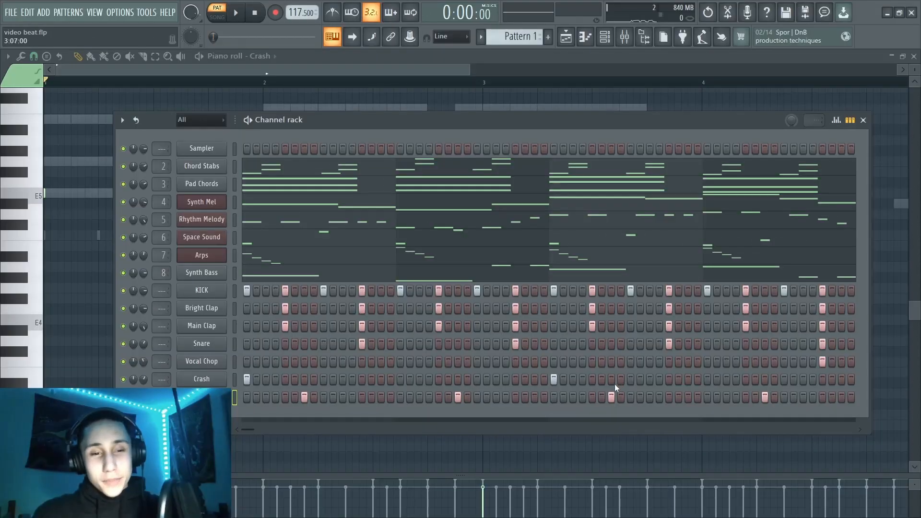
pyautogui.rightClick(231, 405)
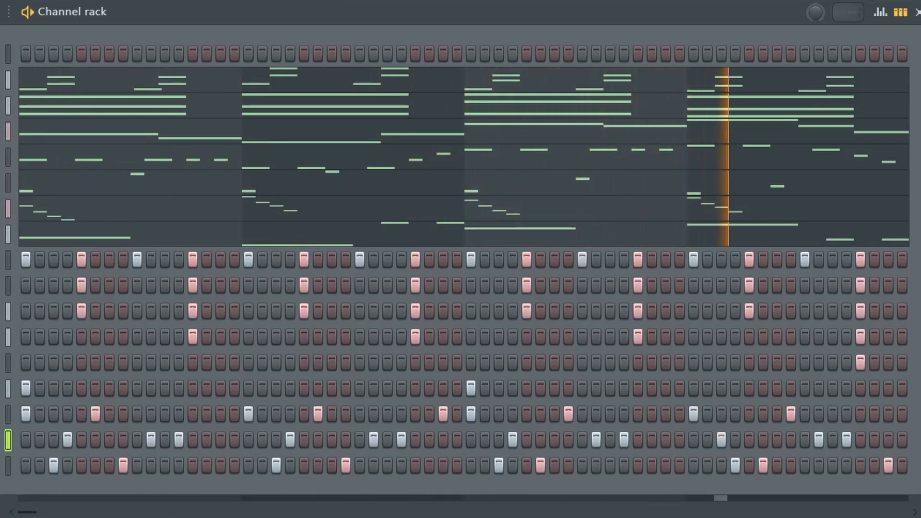
pyautogui.press('space')
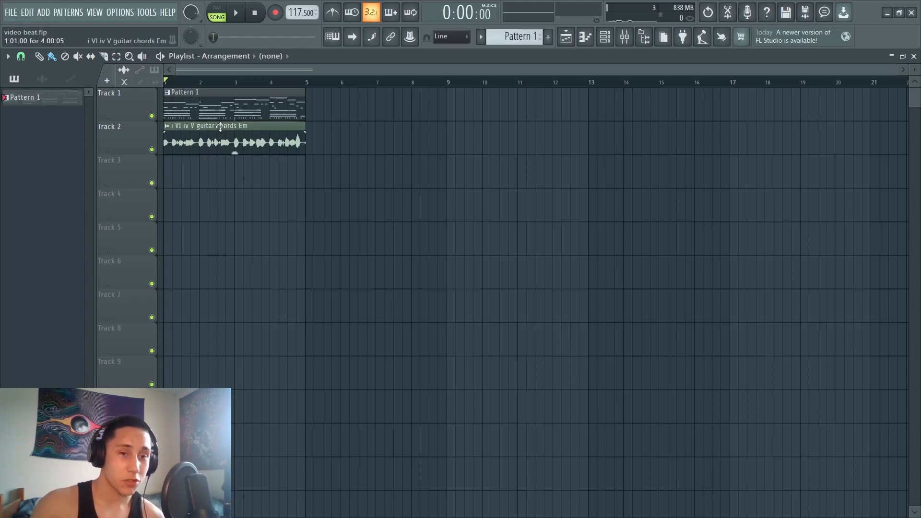
# Solo playlist Track 2, which holds the guitar chords audio clip, and play it
pyautogui.rightClick(153, 150)
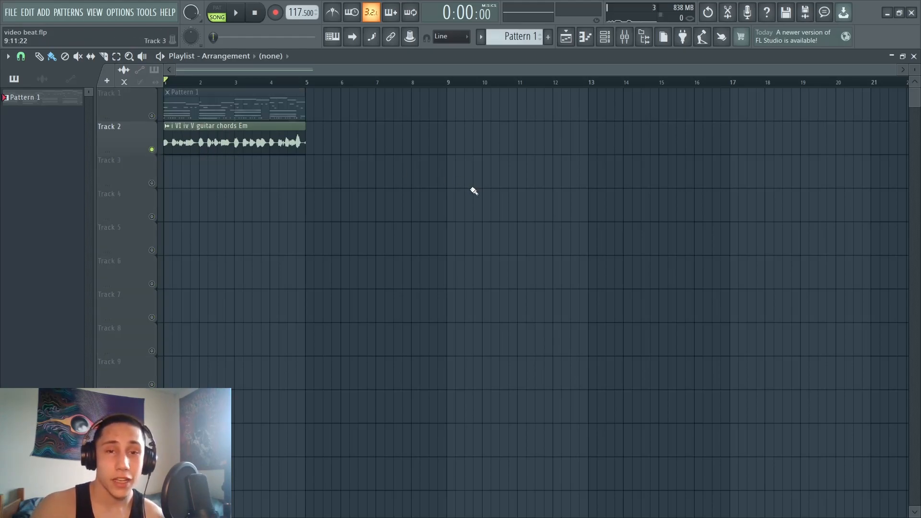
pyautogui.press('space')
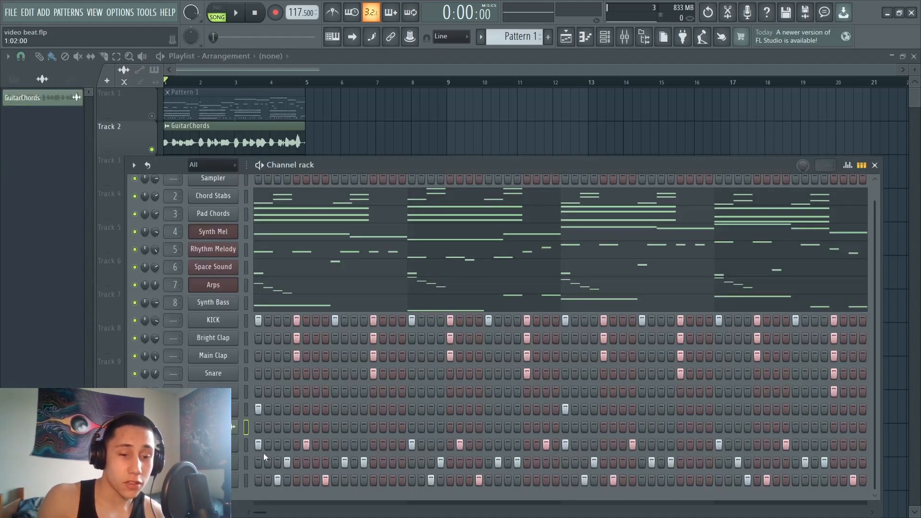
# Move the GuitarChords channel up the channel rack to sit between Sampler and Chord Stabs
pyautogui.hotkey('alt', 'Up')
pyautogui.hotkey('alt', 'Up')
pyautogui.hotkey('alt', 'Up')
pyautogui.hotkey('alt', 'Up')
pyautogui.hotkey('alt', 'Up')
pyautogui.hotkey('alt', 'Up')
pyautogui.hotkey('alt', 'Up')
pyautogui.hotkey('alt', 'Up')
pyautogui.hotkey('alt', 'Up')
pyautogui.hotkey('alt', 'Up')
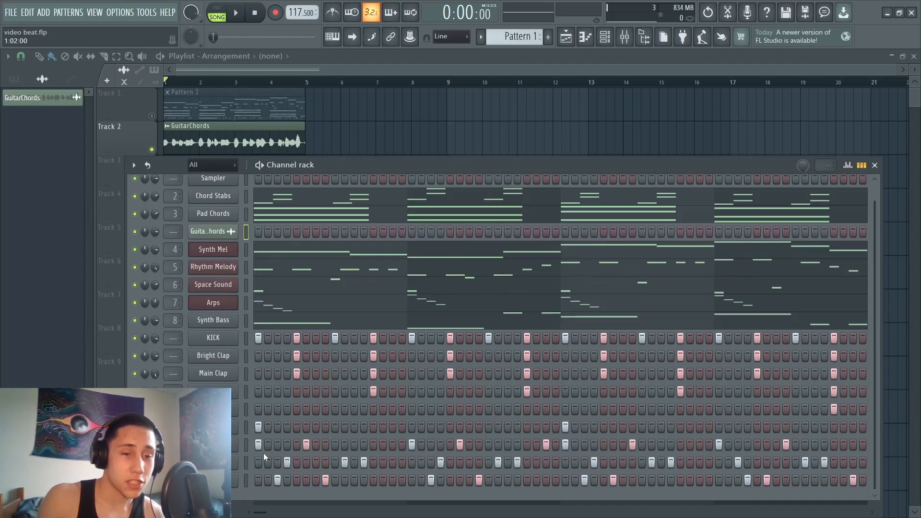
pyautogui.hotkey('alt', 'Up')
pyautogui.hotkey('alt', 'Down')
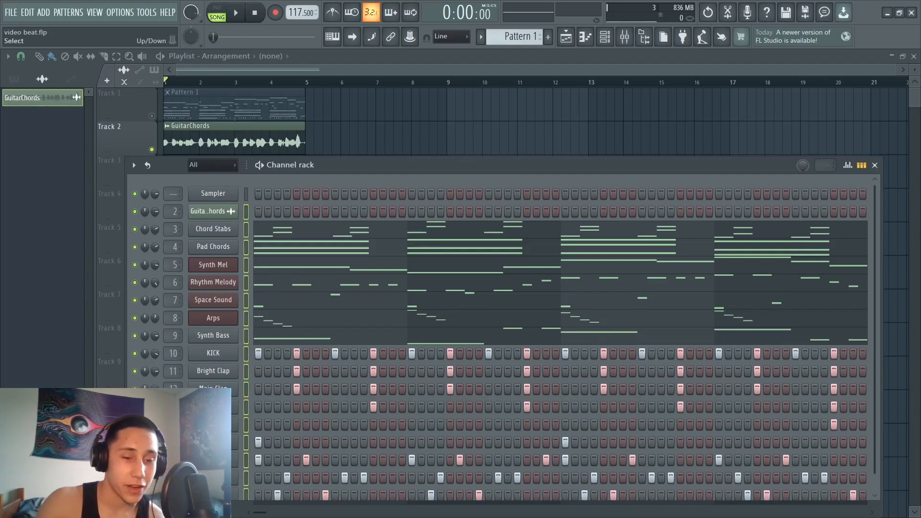
# Color the selected channels with a gradient running from orange on the first channel to green on the last
pyautogui.click(133, 165)
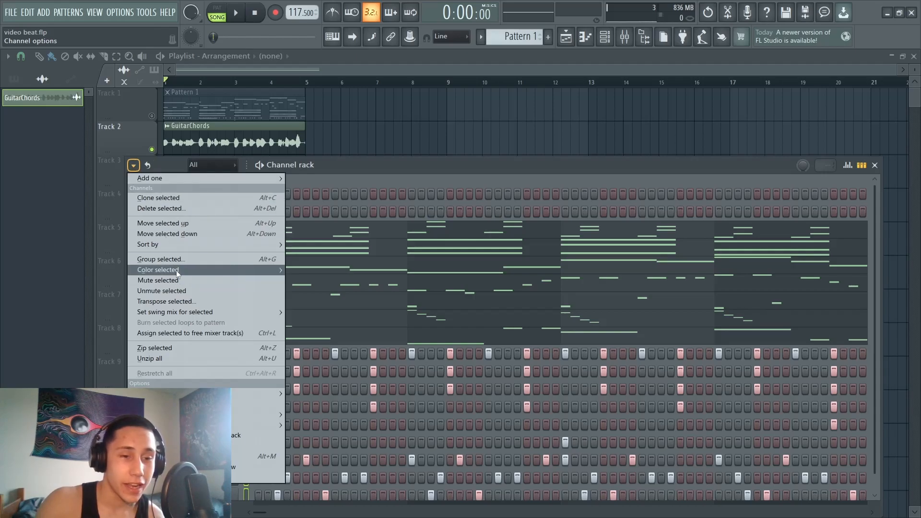
pyautogui.moveTo(179, 270)
pyautogui.click(307, 270)
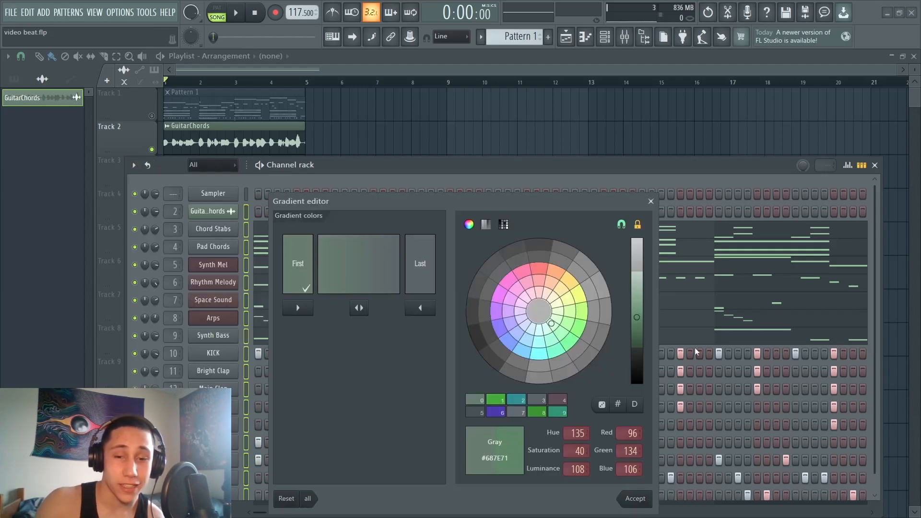
pyautogui.click(556, 274)
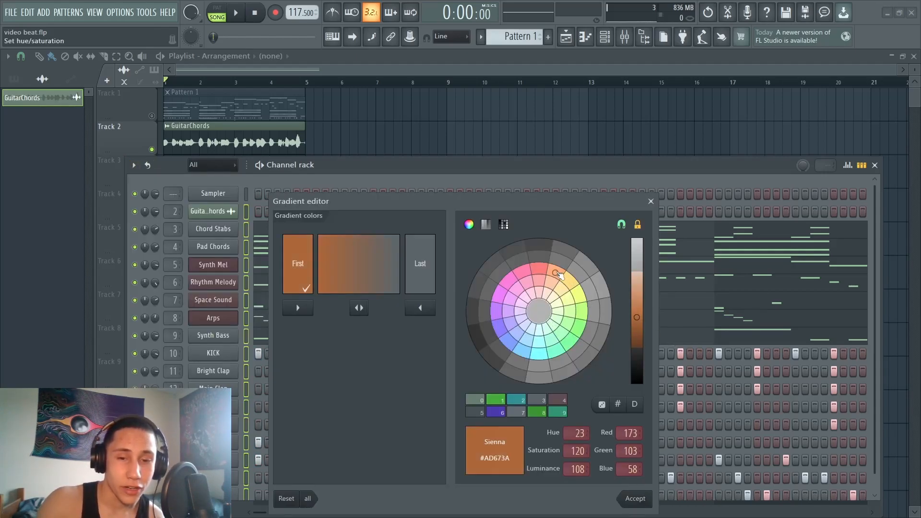
pyautogui.click(578, 328)
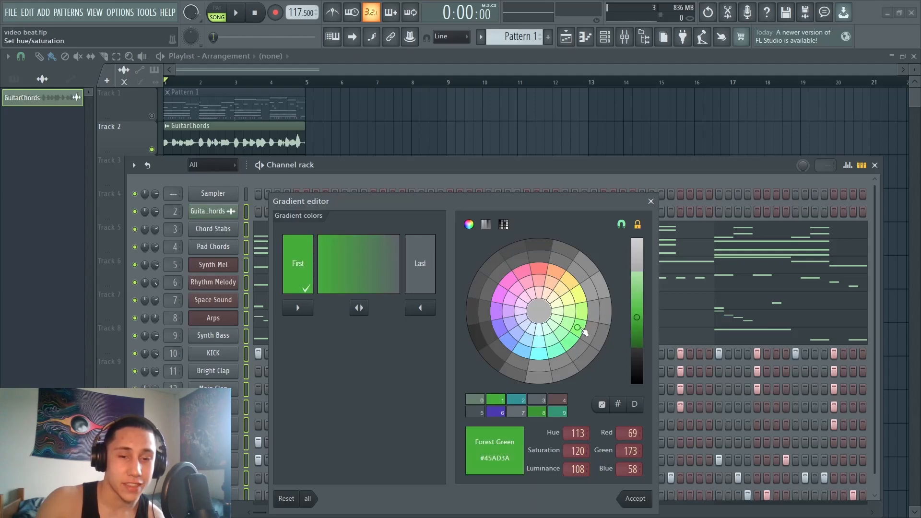
pyautogui.click(559, 276)
pyautogui.click(422, 267)
pyautogui.click(587, 337)
pyautogui.click(634, 498)
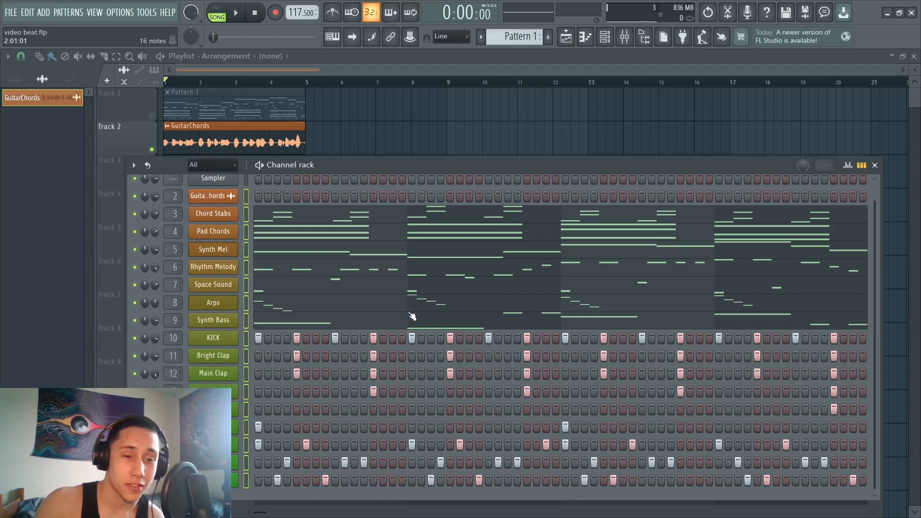
# Route the selected channels to consecutive mixer tracks starting at Insert 2
pyautogui.click(624, 37)
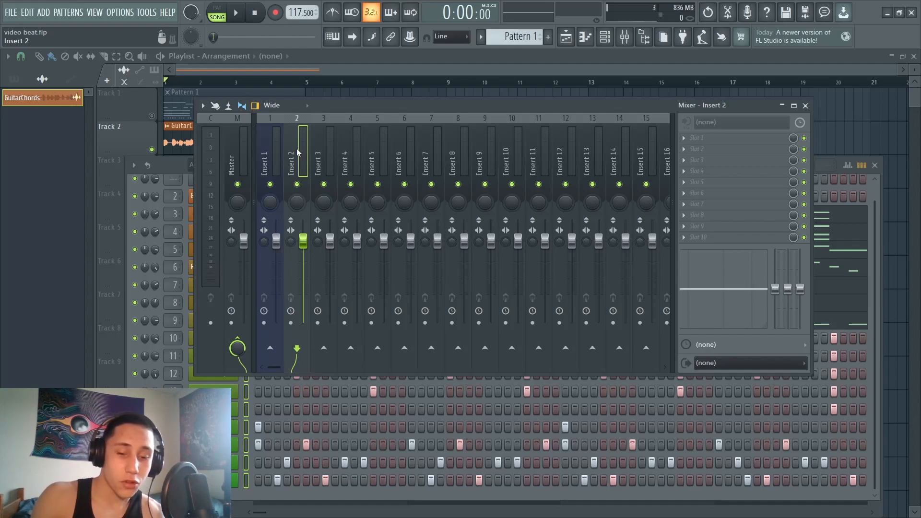
pyautogui.hotkey('ctrl', 'shift', 'l')
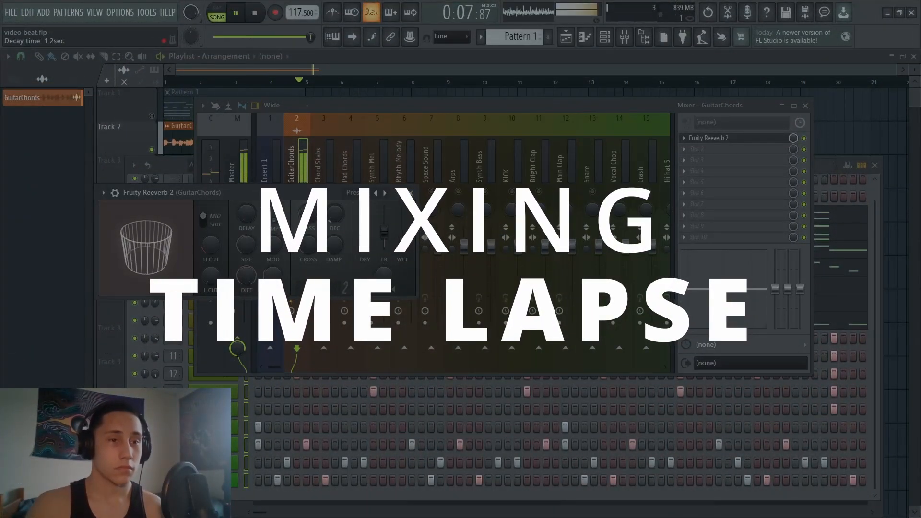
# Add Fruity Chorus and ValhallaSupermassive after the reverb in the GuitarChords mixer track's effect slots 2 and 3
pyautogui.click(701, 148)
pyautogui.click(530, 87)
pyautogui.click(684, 160)
pyautogui.moveTo(698, 171)
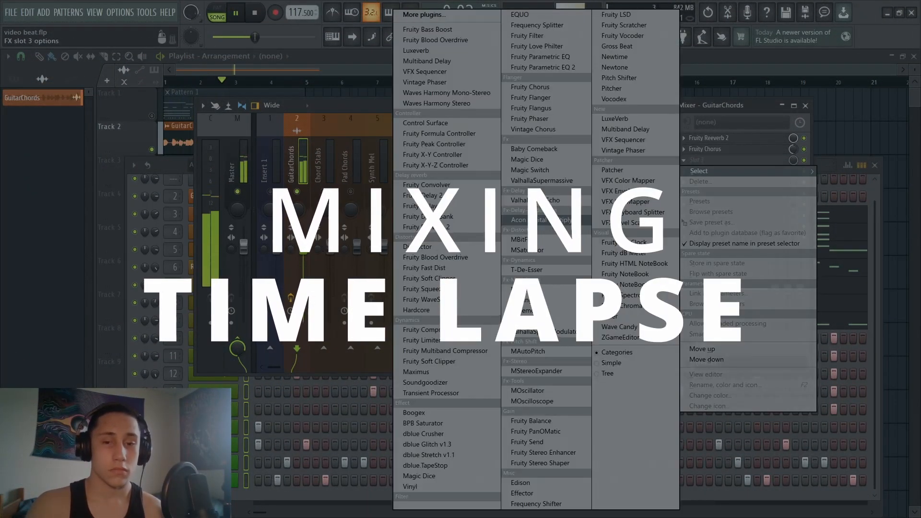
pyautogui.click(542, 181)
pyautogui.click(377, 319)
pyautogui.click(312, 210)
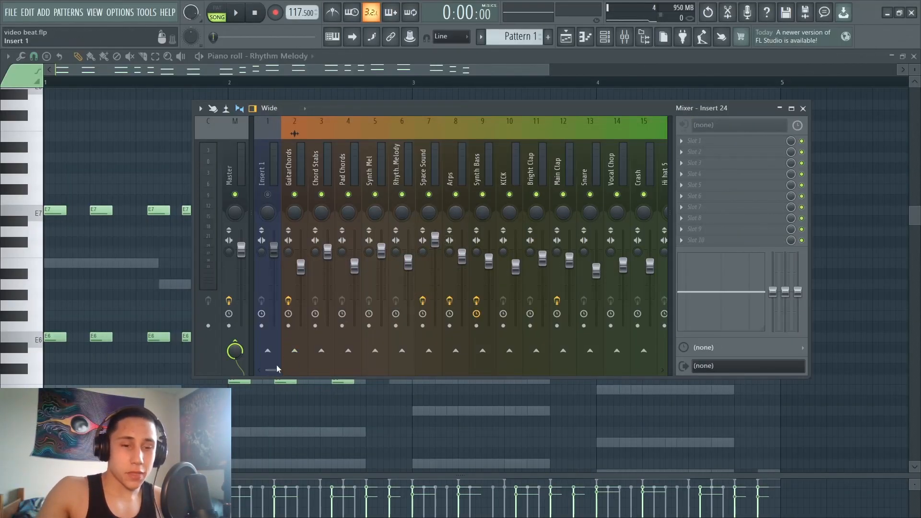
# Review the effect chains on the GuitarChords, Space Sound, Arps, Synth Bass and Main Clap mixer tracks
pyautogui.moveTo(271, 371); pyautogui.dragTo(287, 373)
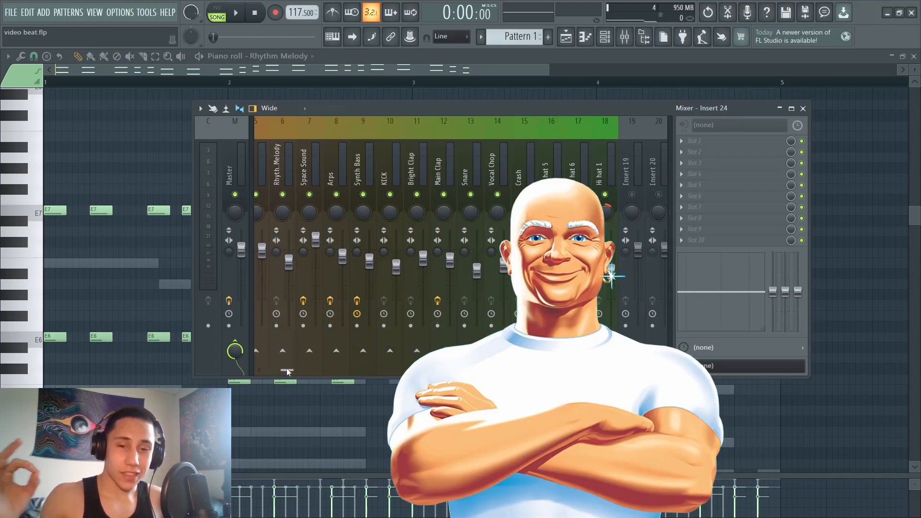
pyautogui.moveTo(286, 371); pyautogui.dragTo(258, 373)
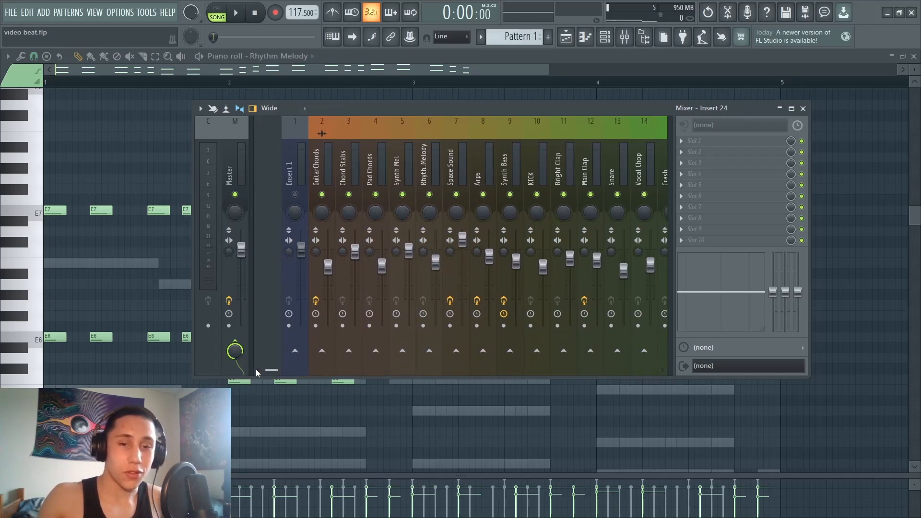
pyautogui.click(305, 179)
pyautogui.moveTo(277, 371); pyautogui.dragTo(288, 372)
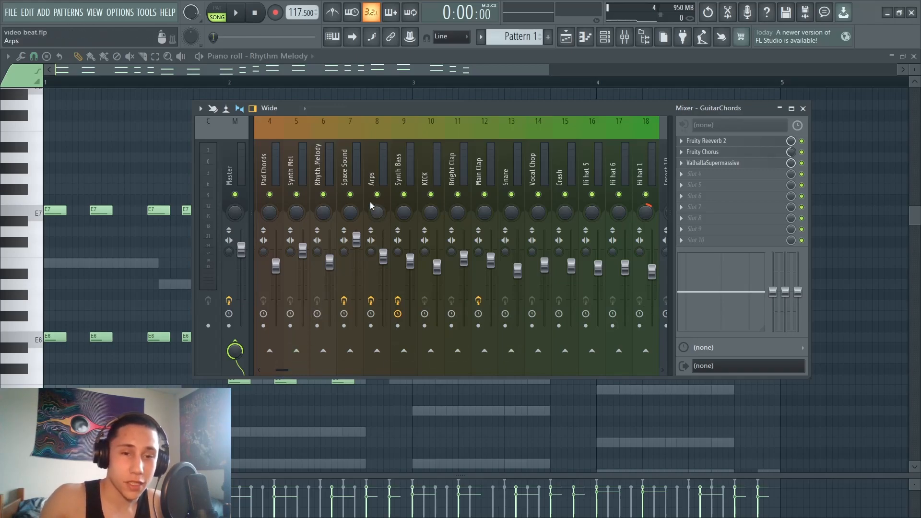
pyautogui.click(342, 157)
pyautogui.click(378, 159)
pyautogui.click(406, 155)
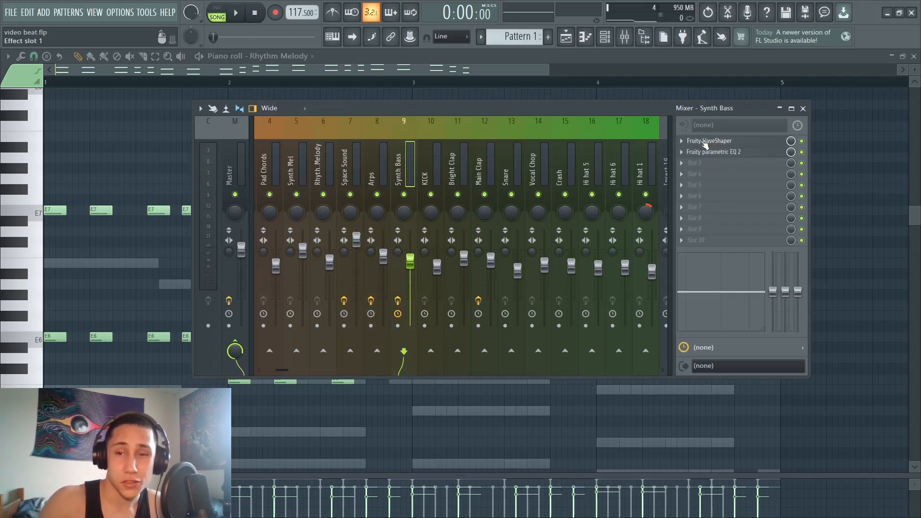
pyautogui.click(484, 168)
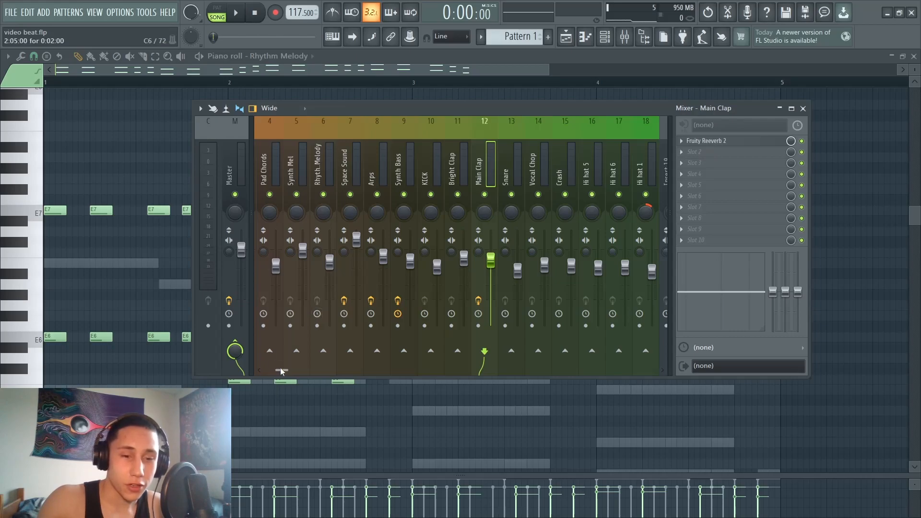
pyautogui.moveTo(280, 369); pyautogui.dragTo(270, 369)
pyautogui.click(294, 158)
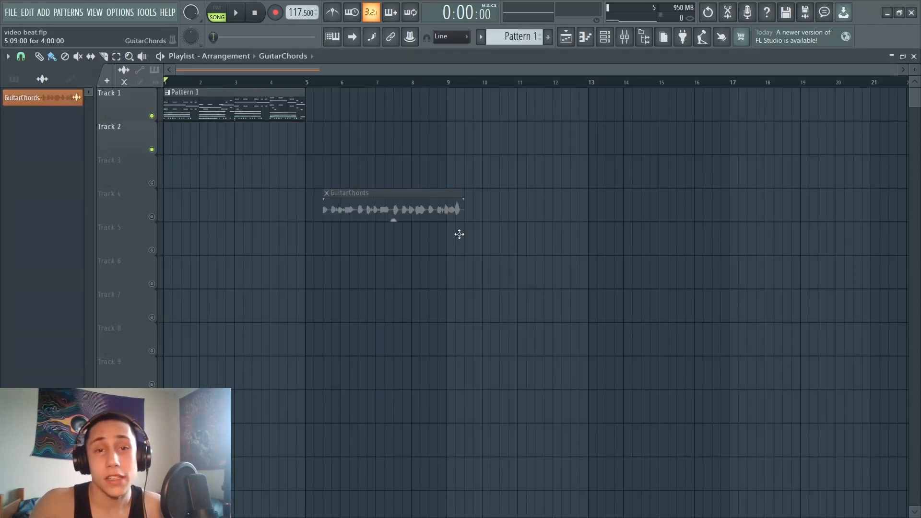
# Move the GuitarChords clip onto Track 2 past bar 8 and split Pattern 1 by channel
pyautogui.moveTo(458, 232); pyautogui.dragTo(537, 133)
pyautogui.click(214, 91)
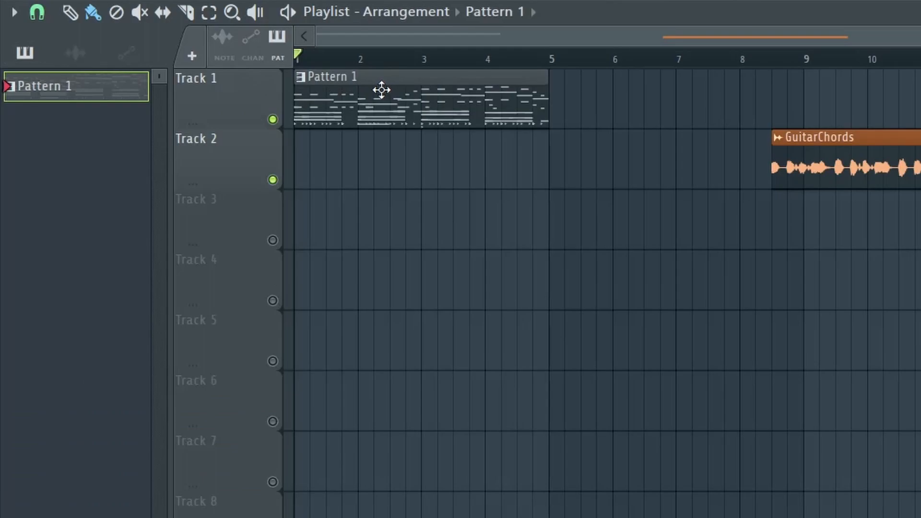
pyautogui.rightClick(78, 83)
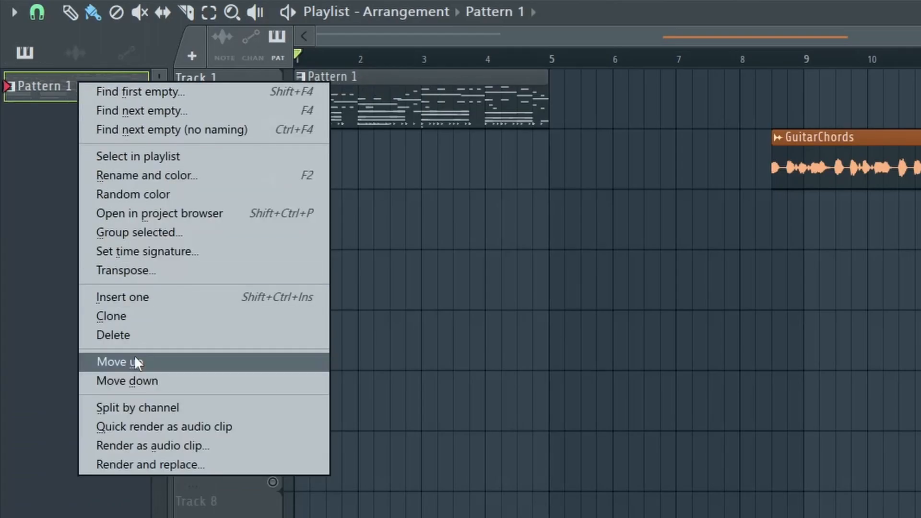
pyautogui.click(154, 404)
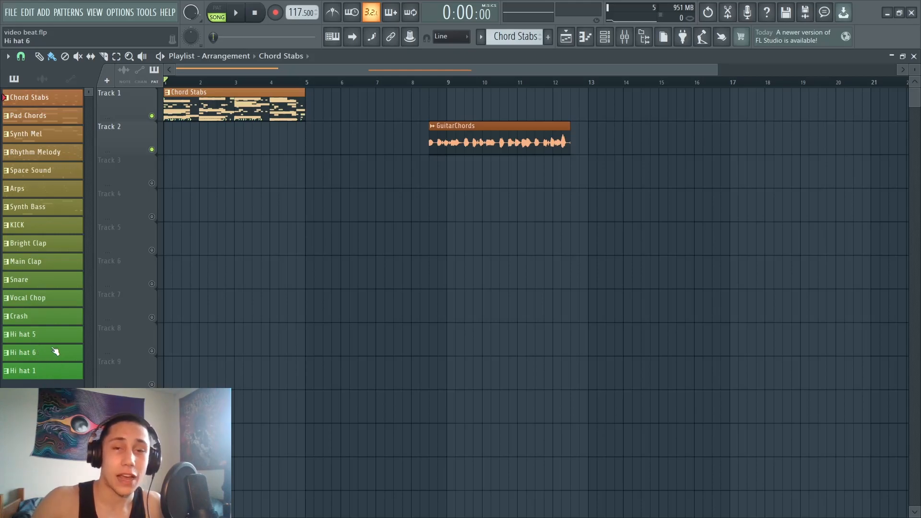
# Turn Track 1 into the GuitarChords audio track, replacing the clip it adds with the existing GuitarChords clip at bar 1
pyautogui.moveTo(48, 97); pyautogui.dragTo(148, 116)
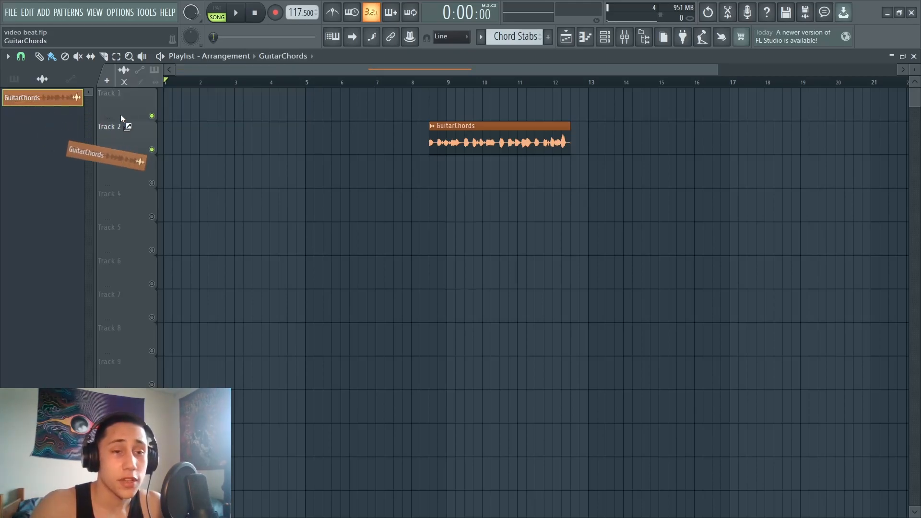
pyautogui.click(433, 294)
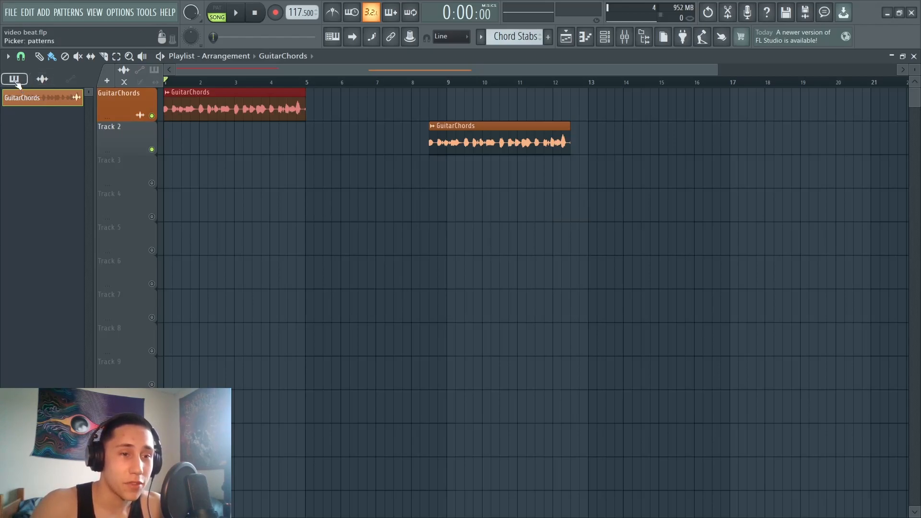
pyautogui.rightClick(231, 114)
pyautogui.moveTo(442, 126); pyautogui.dragTo(177, 95)
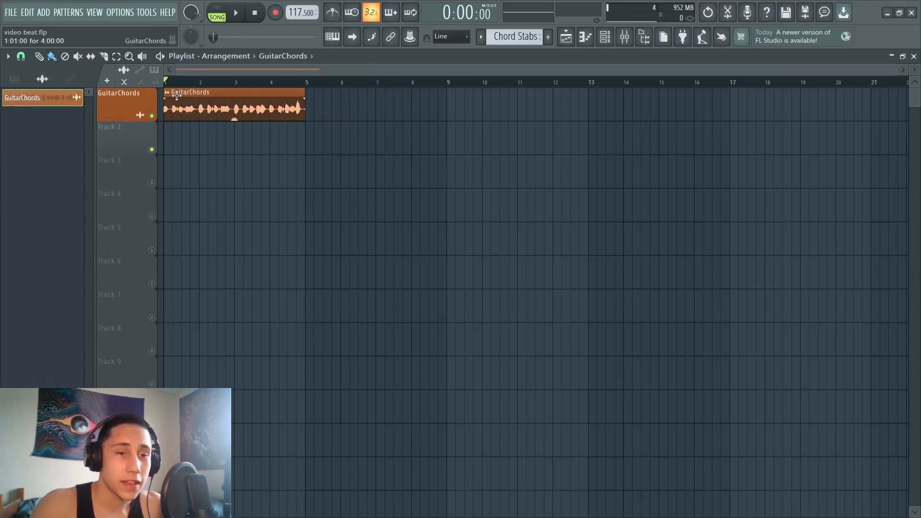
# Place all patterns from Chord Stabs to Hi hat 1 on their own tracks, starting at Track 2 below GuitarChords
pyautogui.click(14, 79)
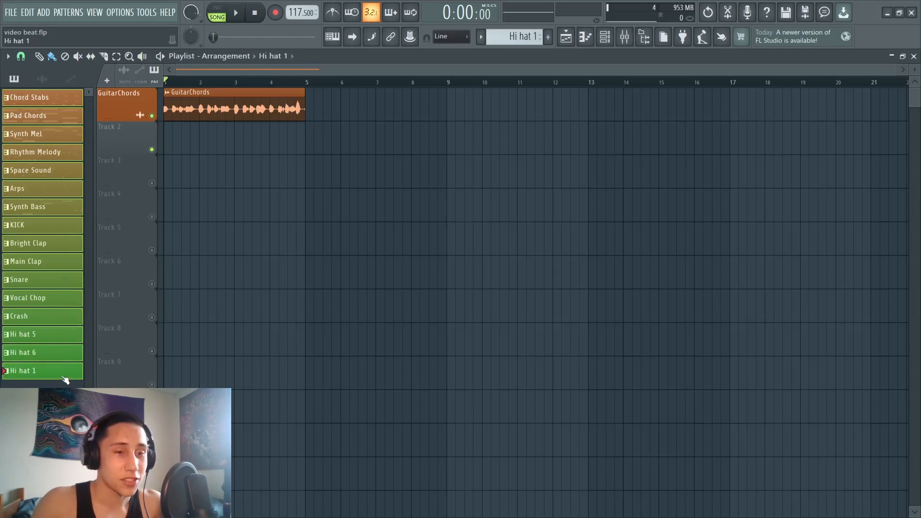
pyautogui.moveTo(45, 103); pyautogui.dragTo(111, 137)
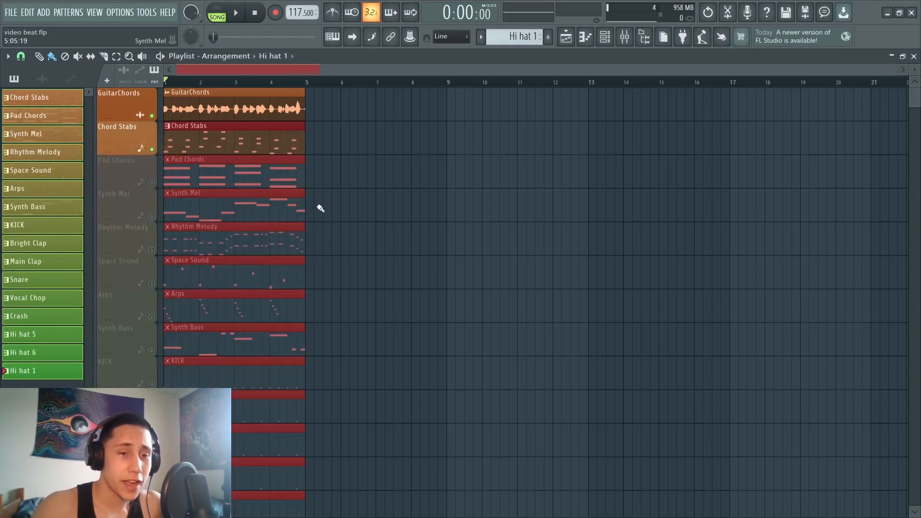
pyautogui.scroll(-5, 379, 187)
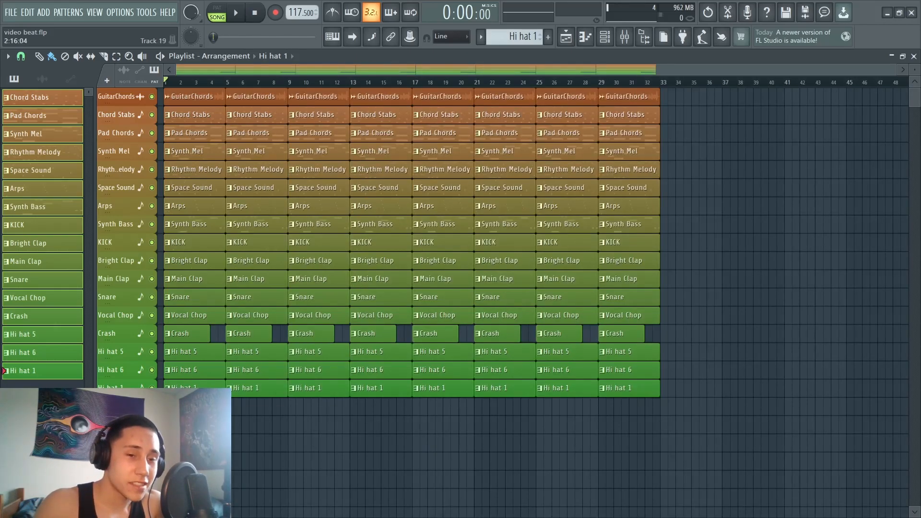
# Delete the clips in bars 1 to 4 from the Hi hat 1 track up through the Bright Clap track
pyautogui.moveTo(193, 390); pyautogui.dragTo(187, 252)
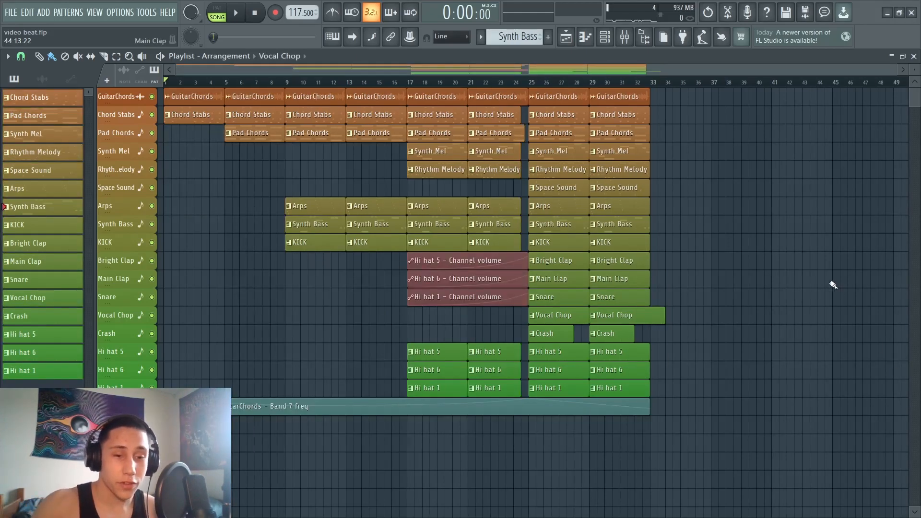
# Enlarge the playlist tracks and examine the arrangement from GuitarChords down to the hi-hats, volume automation and EQ frequency automation
pyautogui.moveTo(911, 72); pyautogui.dragTo(910, 82)
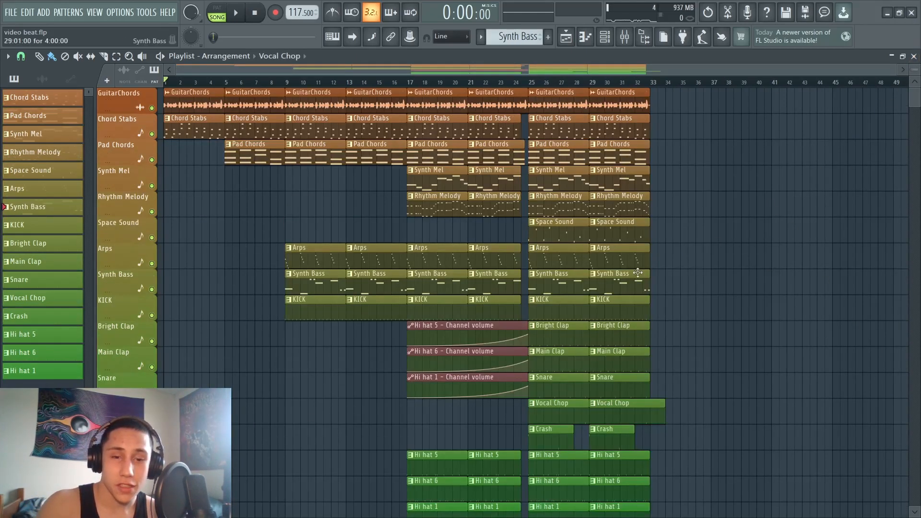
pyautogui.scroll(-6, 494, 321)
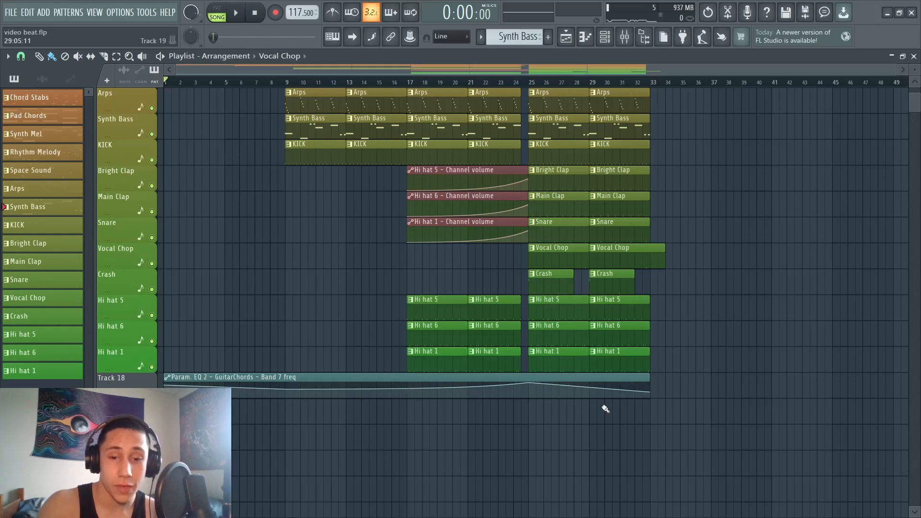
pyautogui.scroll(6, 719, 359)
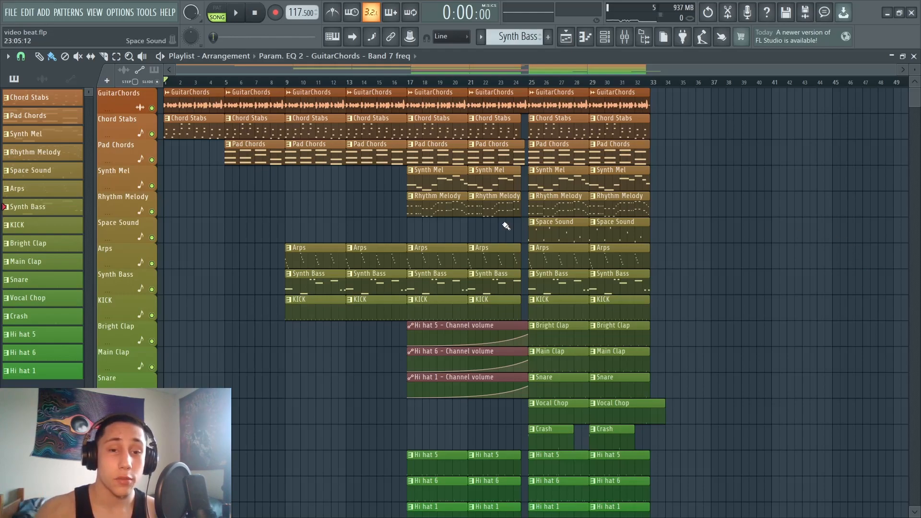
pyautogui.scroll(-4, 480, 206)
pyautogui.scroll(4, 409, 302)
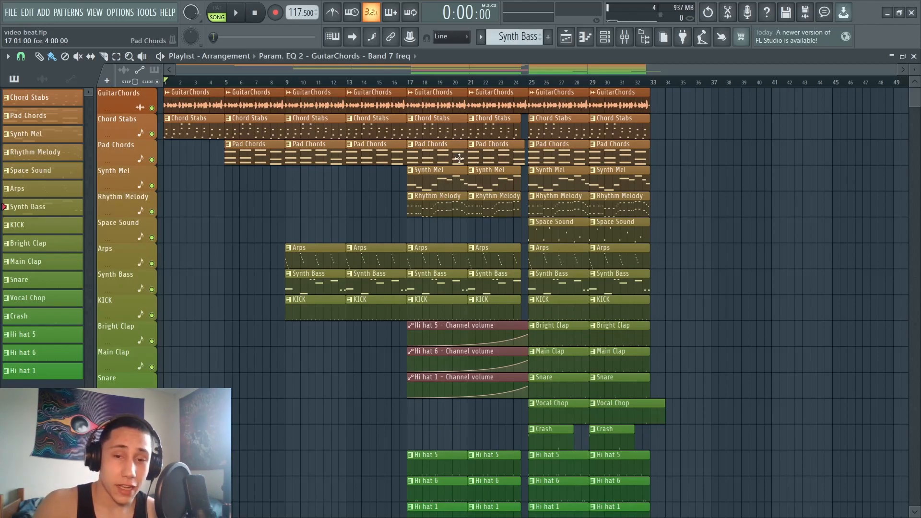
pyautogui.scroll(-2, 476, 234)
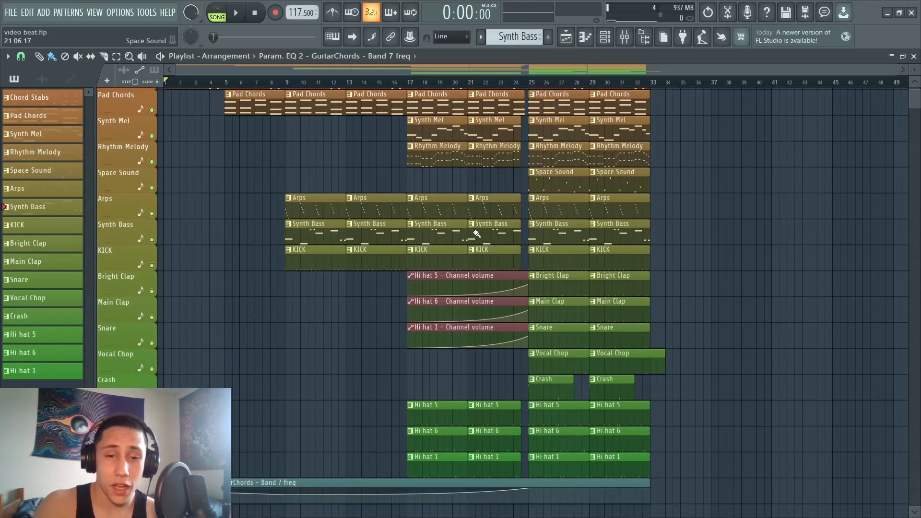
pyautogui.scroll(-2, 476, 234)
pyautogui.scroll(4, 482, 280)
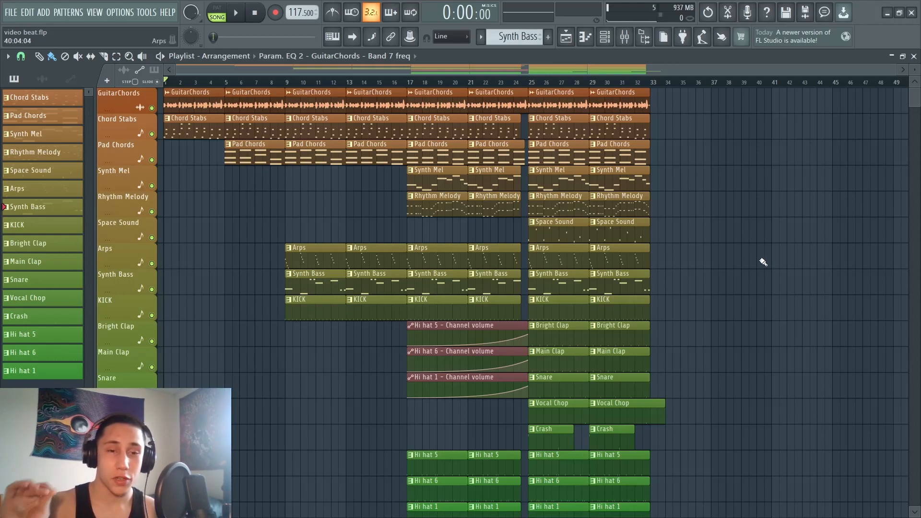
pyautogui.scroll(-4, 713, 252)
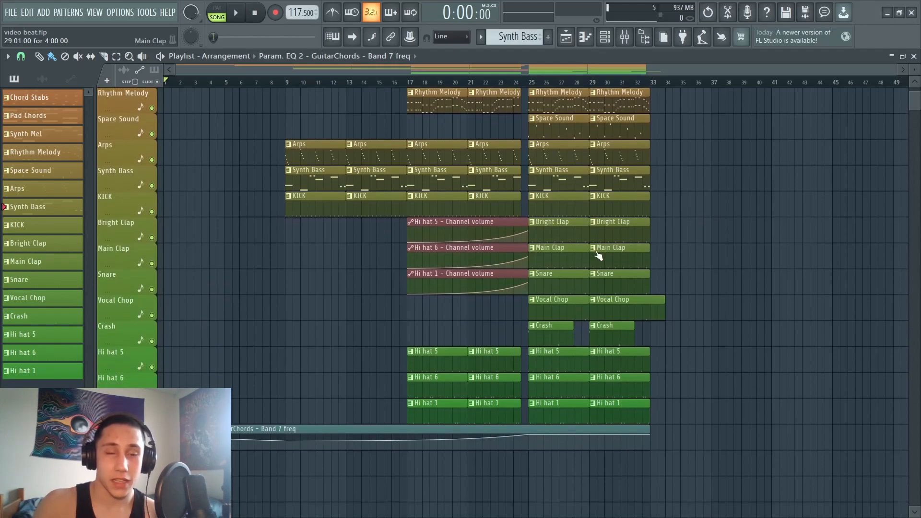
pyautogui.scroll(4, 850, 299)
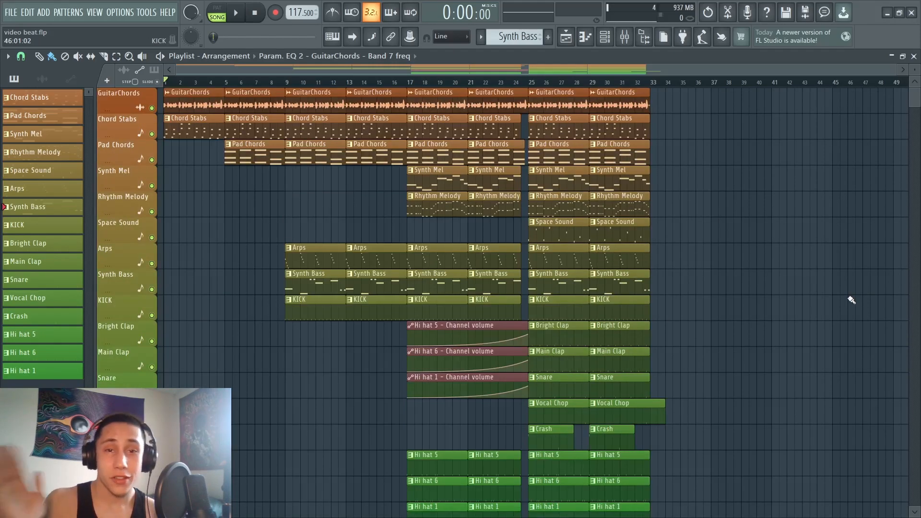